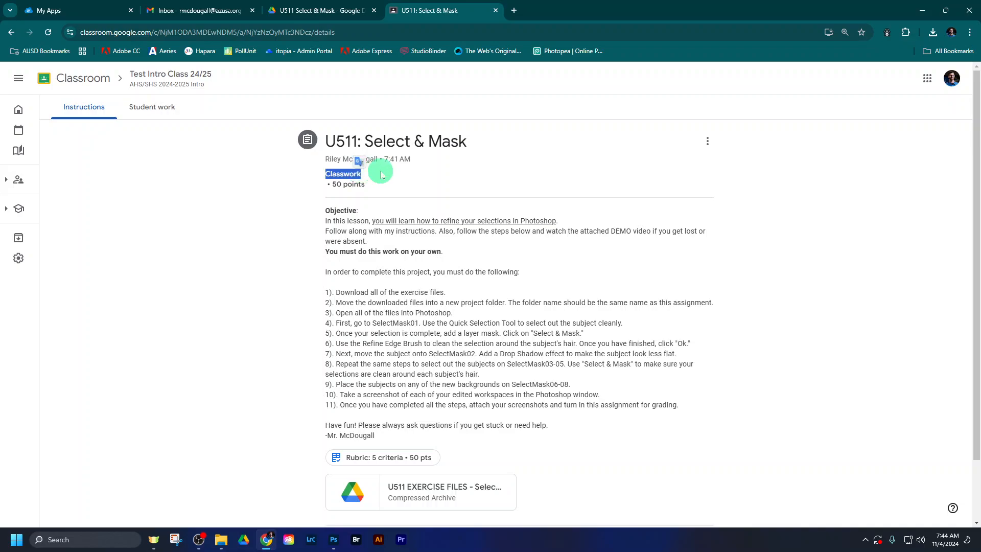
- Switch to Photoshop and look through the open images from SelectMask01 to SelectMask08
click(377, 169)
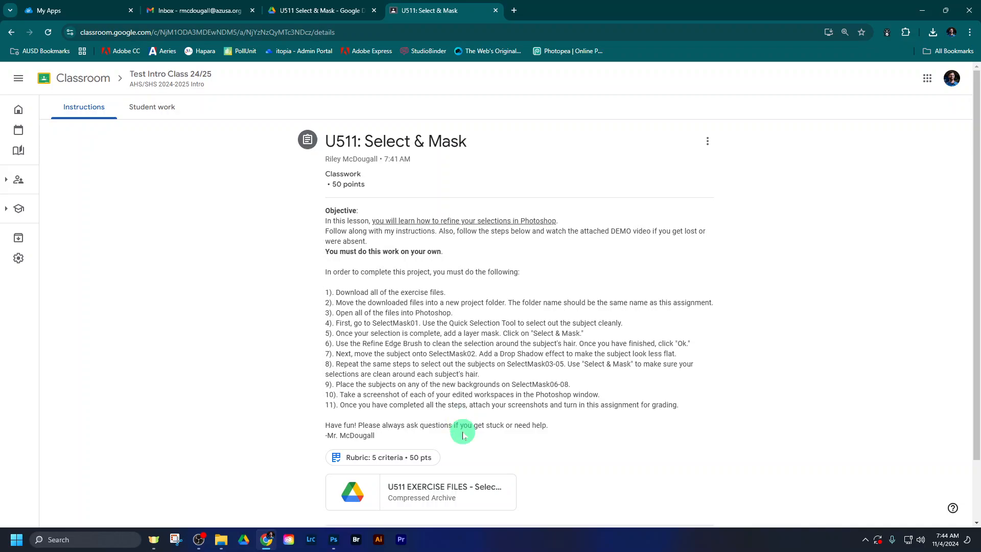
click(333, 539)
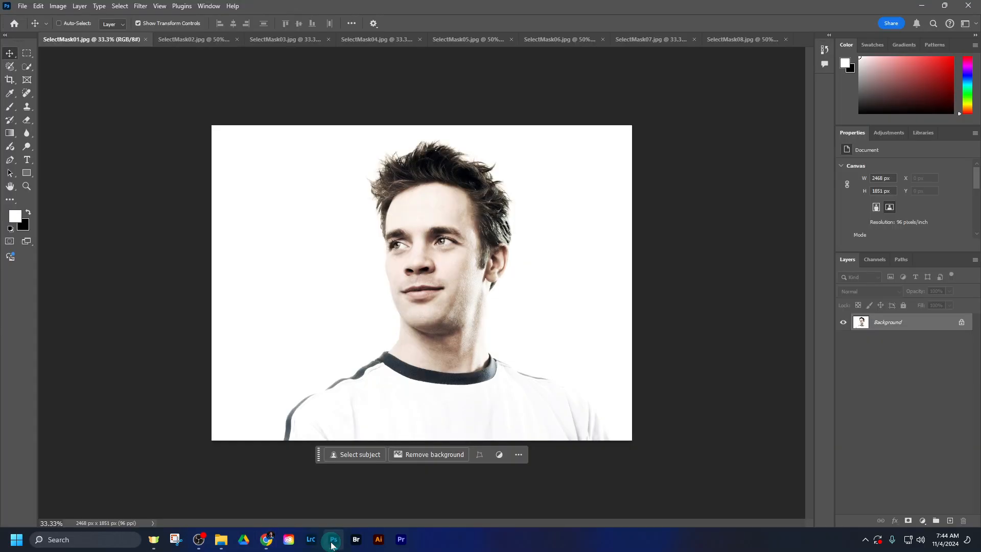
click(193, 41)
click(265, 39)
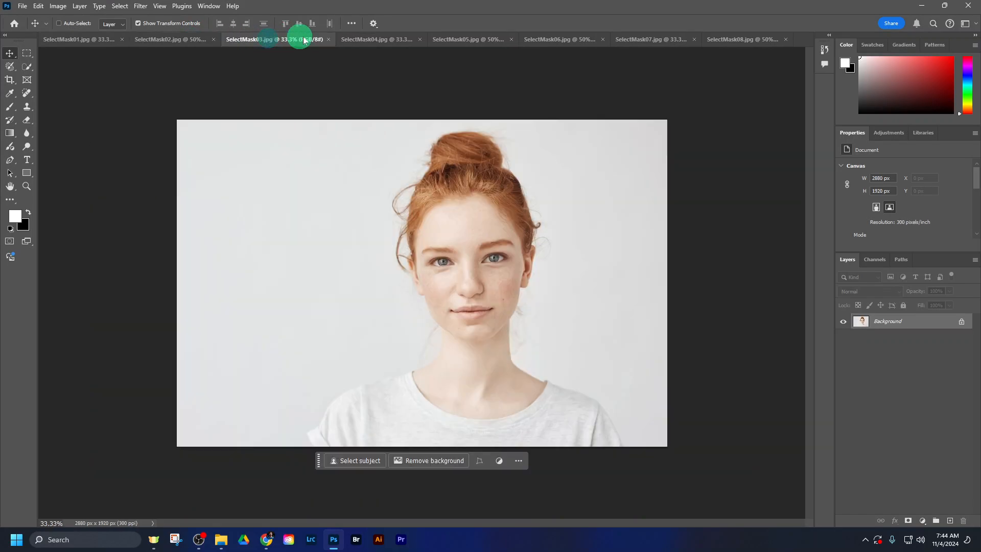
click(357, 39)
click(456, 41)
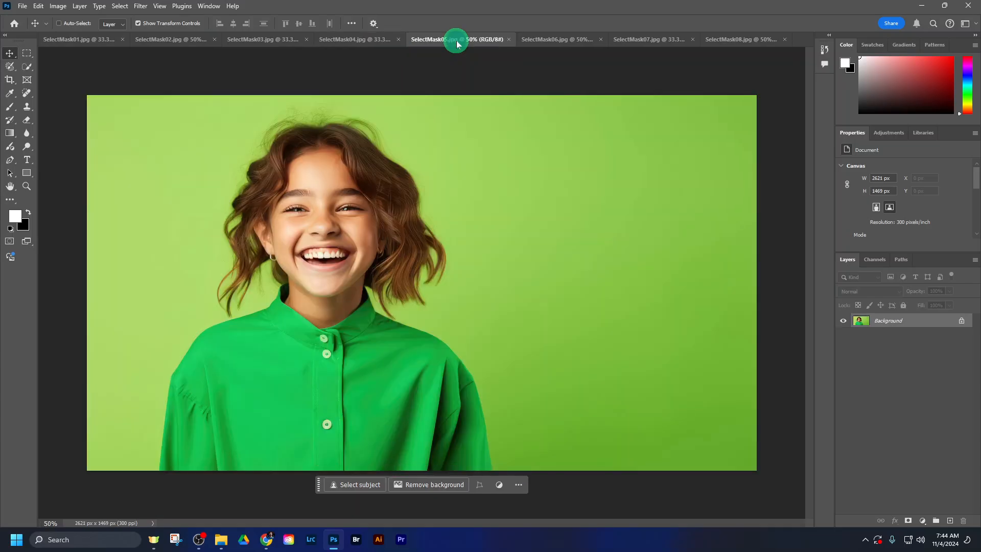
click(549, 38)
click(638, 39)
click(749, 40)
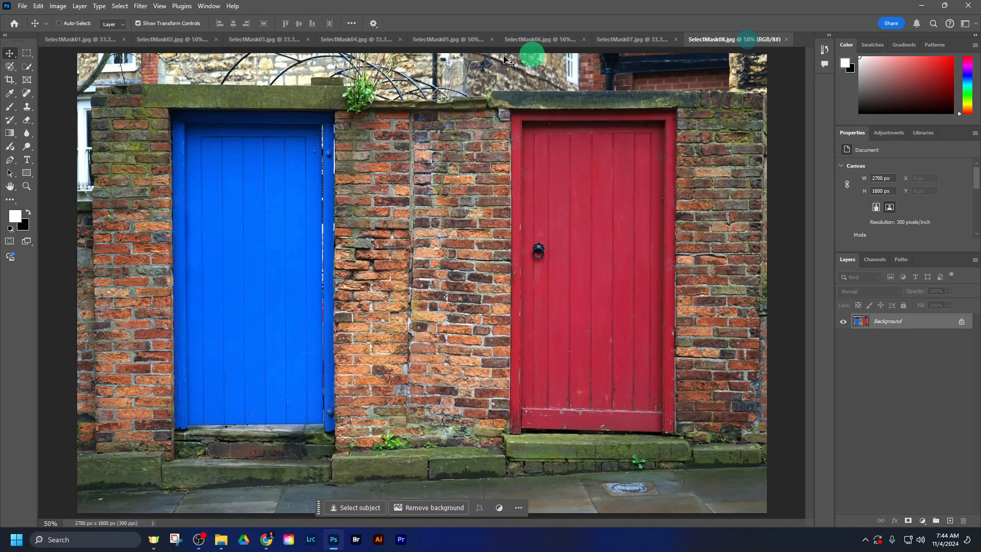
- Examine the subjects' hair edges in SelectMask01, SelectMask03 and SelectMask05
click(72, 39)
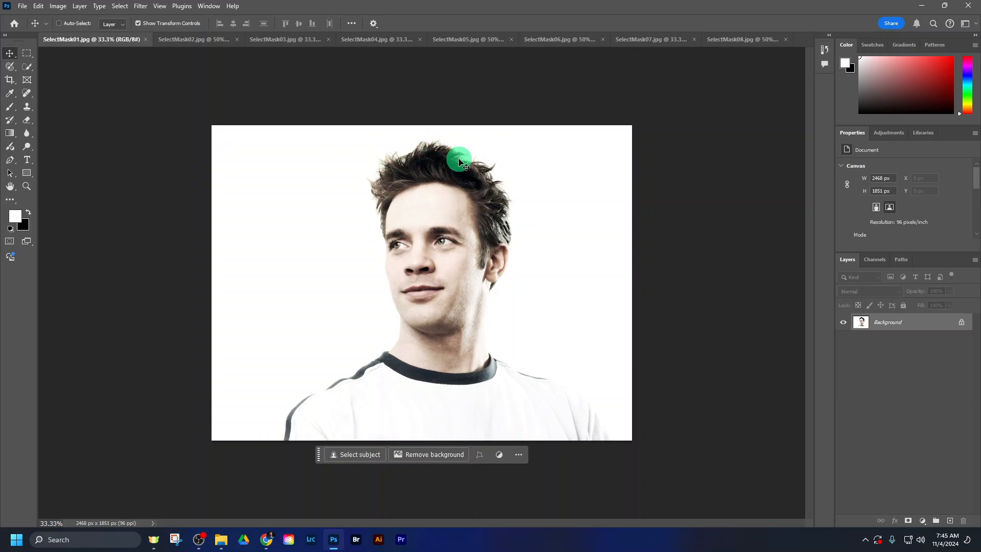
click(278, 39)
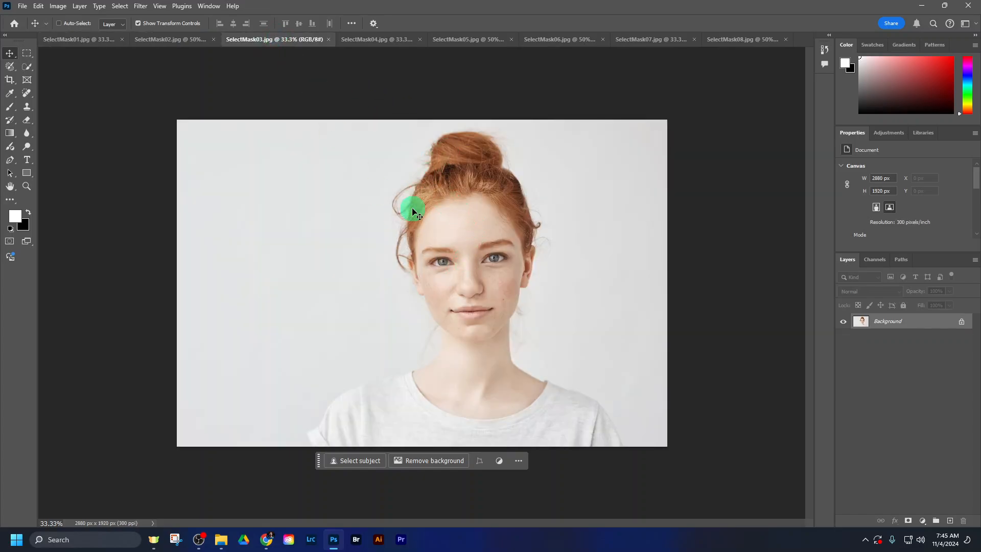
click(455, 39)
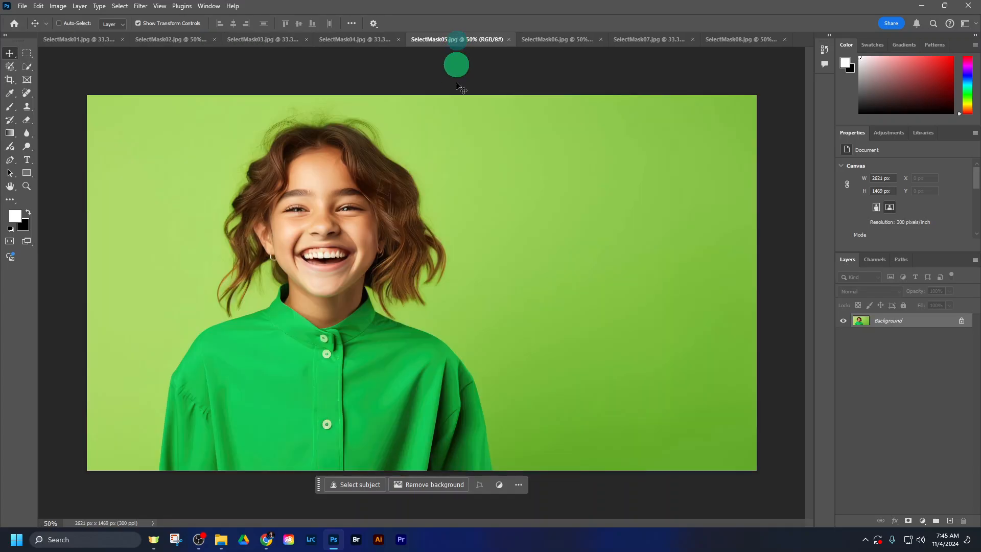
- In SelectMask01.jpg, choose the Quick Selection Tool and enlarge its brush to 250 px
click(77, 39)
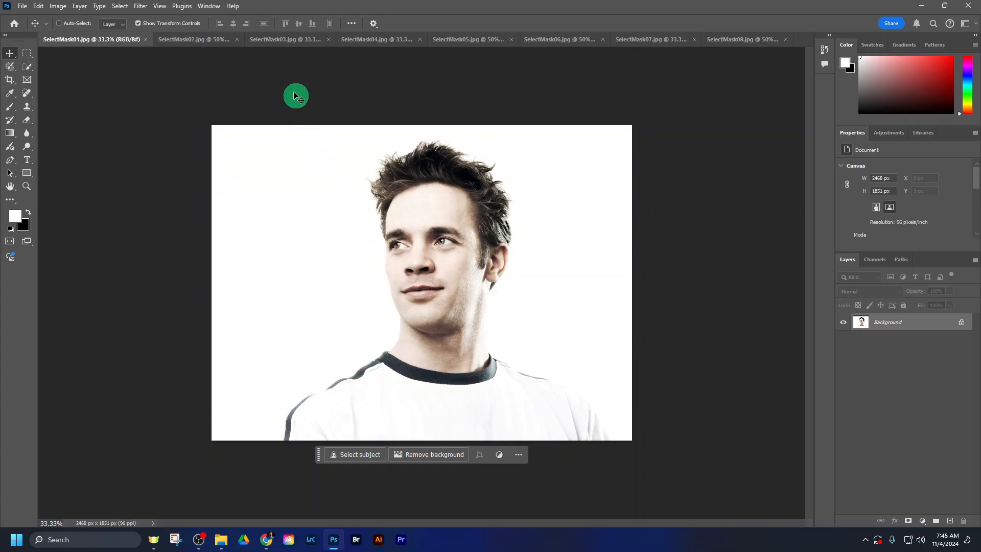
click(27, 67)
right_click(27, 67)
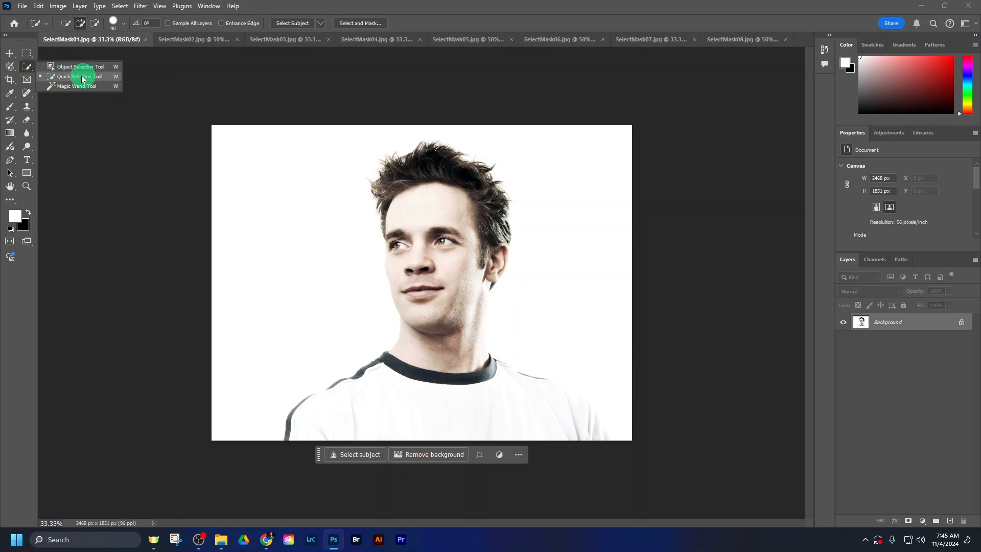
click(27, 68)
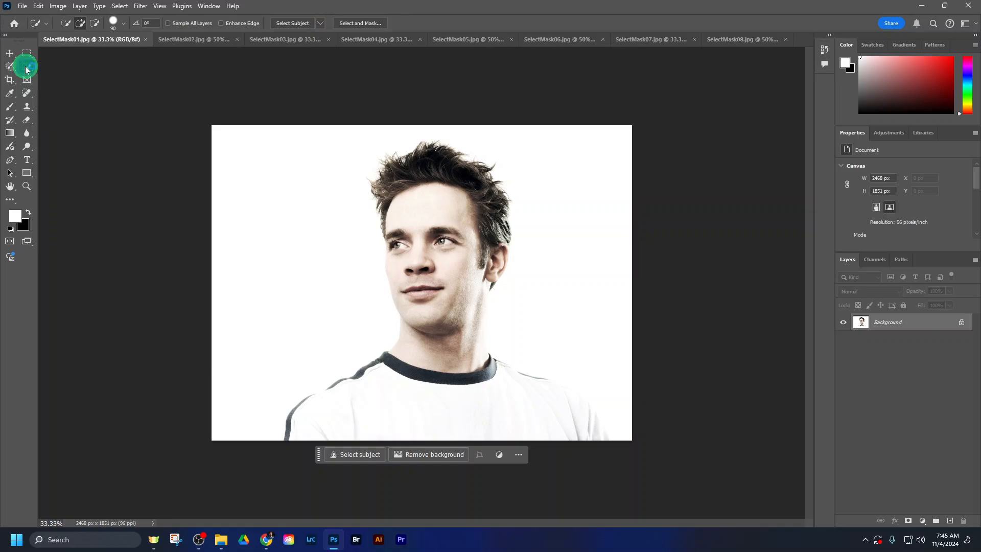
right_click(27, 68)
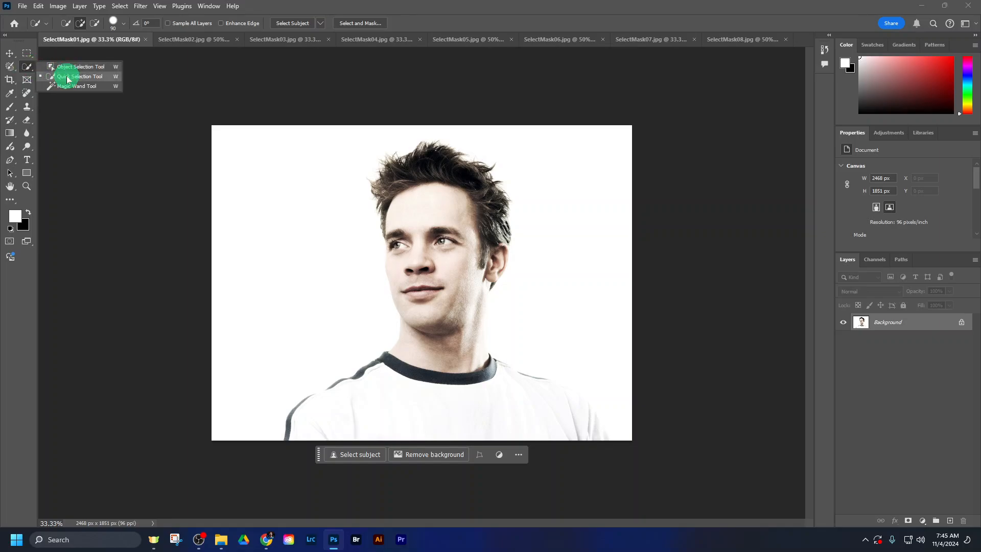
click(67, 78)
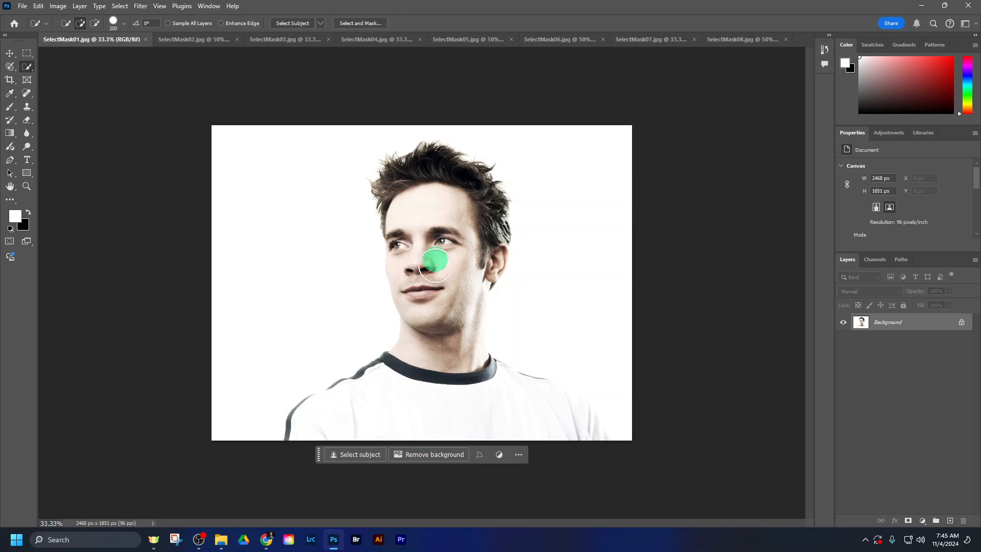
key(bracketright)
key(bracketright)
key(bracketright)
key(bracketright)
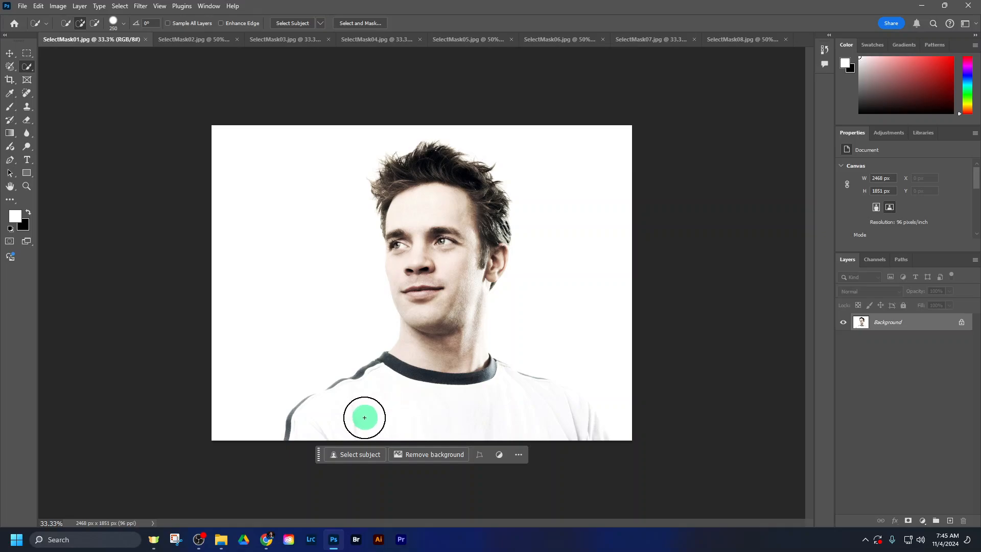
key(bracketright)
key(bracketright)
- Quick-select the man's shirt, neck, face and hair, subtracting the white background spill beside his head and shoulder
drag(356, 423, 375, 412)
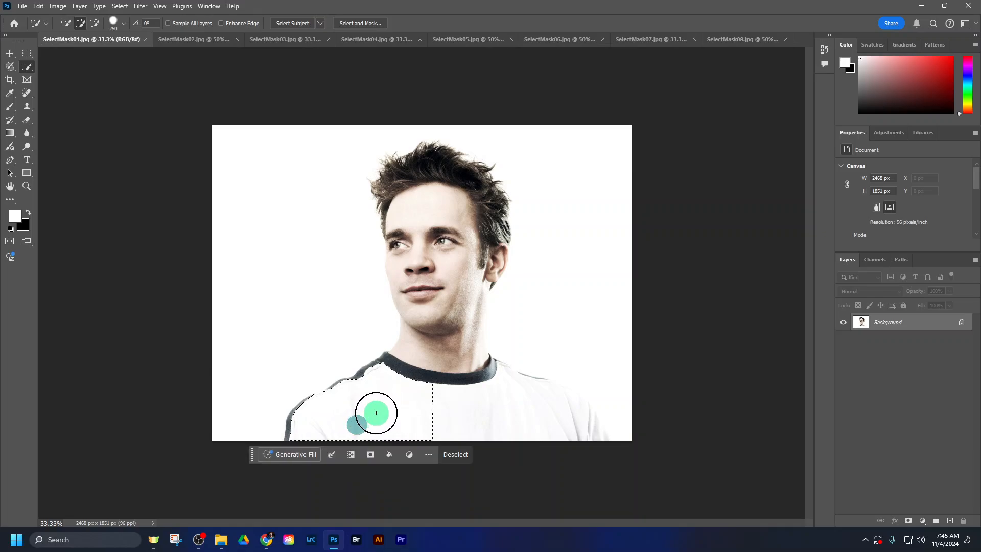
drag(426, 359, 434, 338)
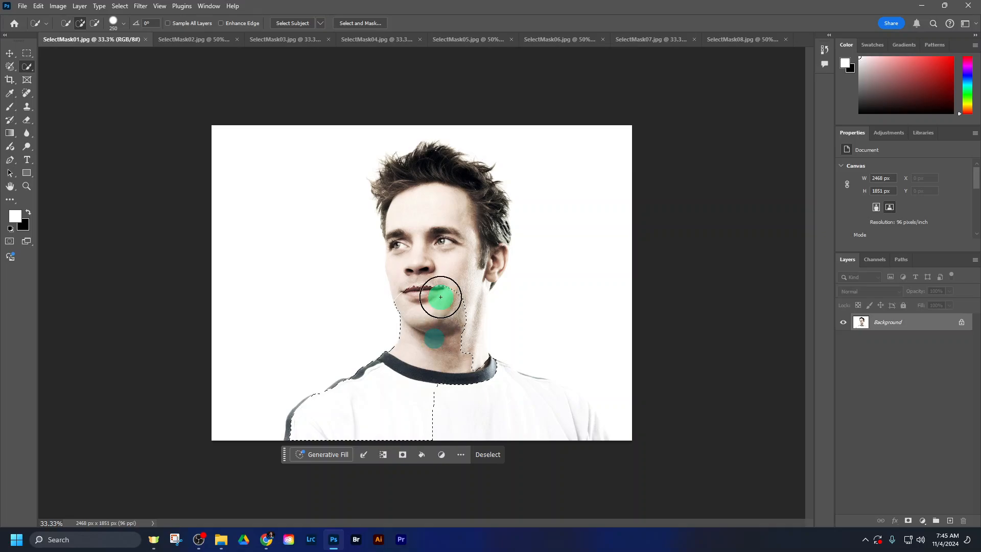
mouse_move(447, 276)
mouse_down()
mouse_move(475, 236)
mouse_move(473, 213)
mouse_up()
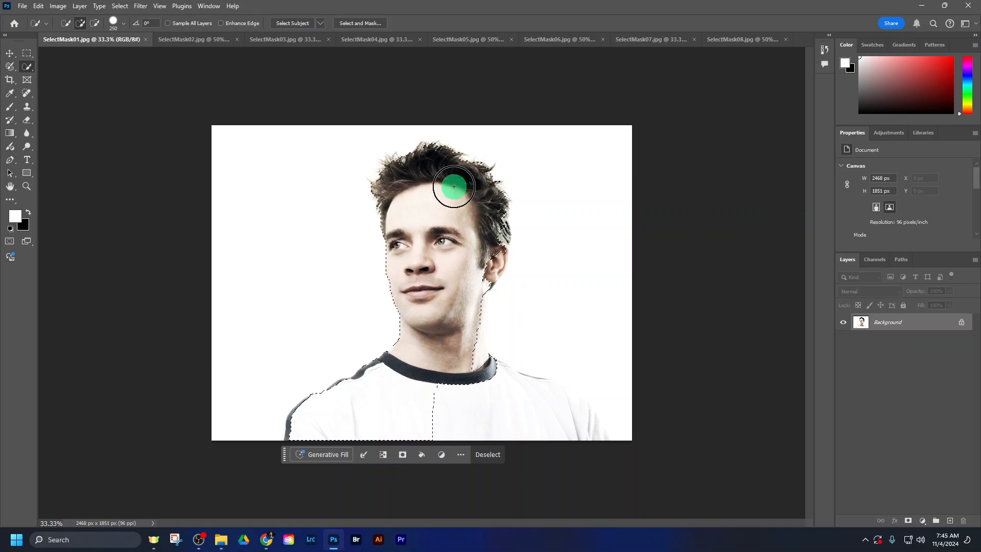
drag(412, 207, 465, 255)
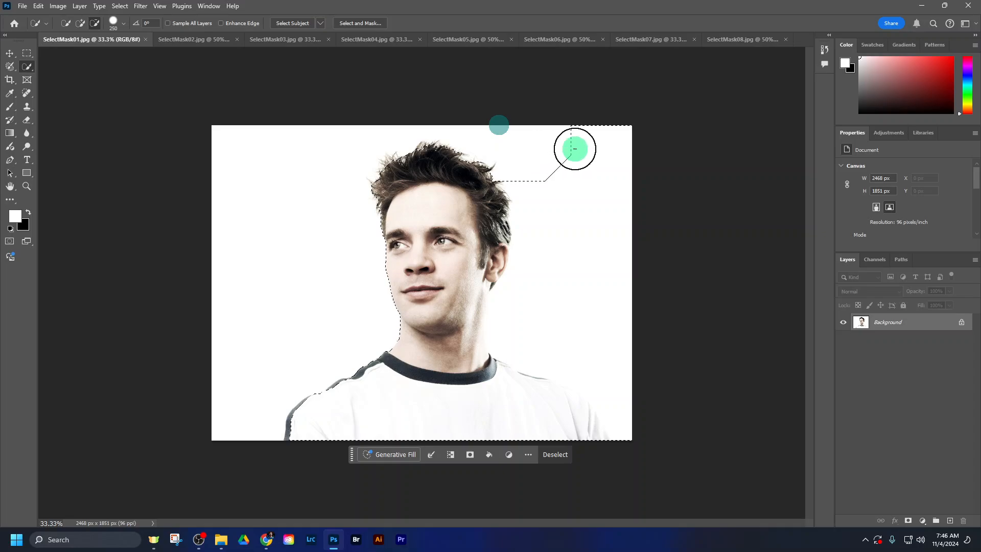
mouse_move(574, 149)
mouse_down()
mouse_move(613, 182)
mouse_move(593, 267)
mouse_move(590, 339)
mouse_up()
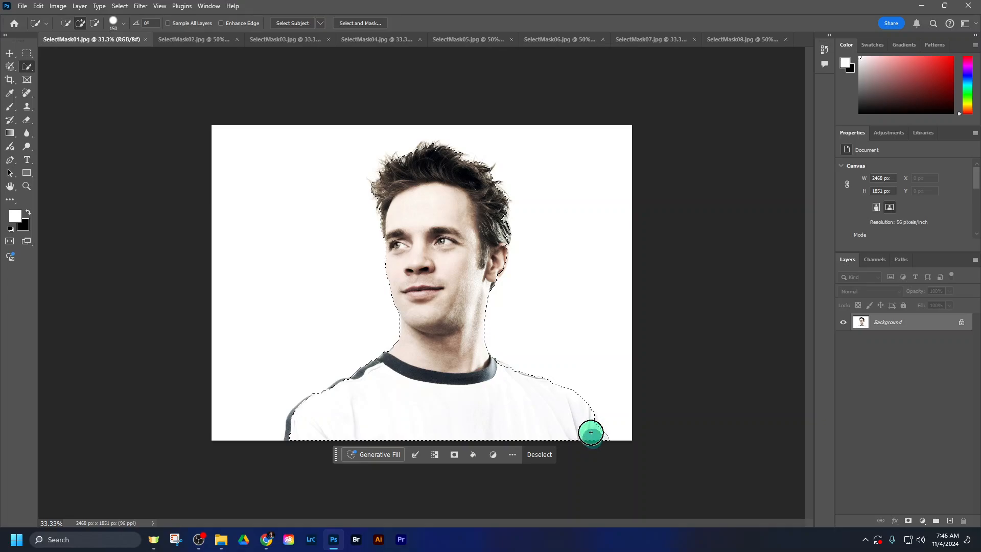
mouse_move(546, 396)
mouse_down()
mouse_move(485, 365)
mouse_move(483, 270)
mouse_up()
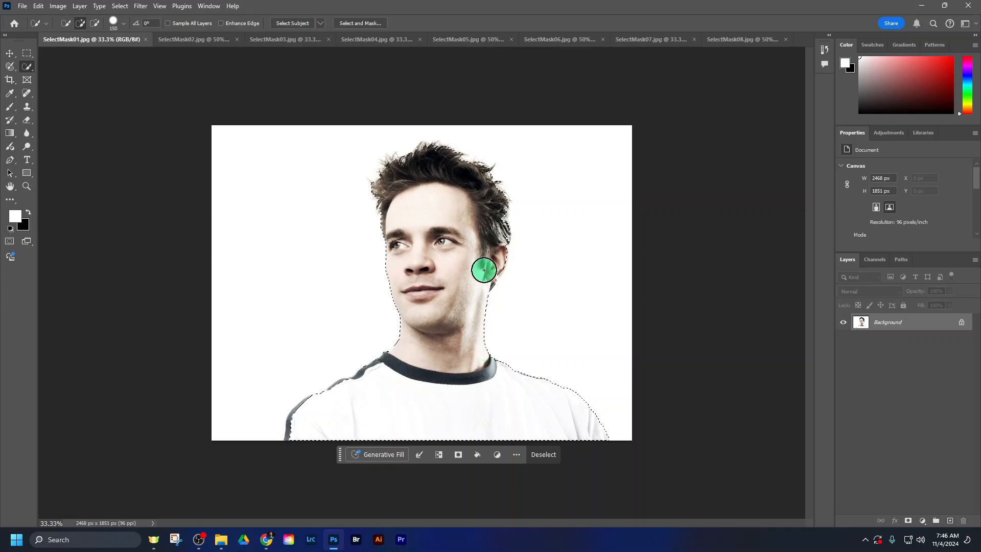
- Reduce the Quick Selection brush to 90 px for refining the selection edge around the man's ear
scroll(485, 269, up, 10)
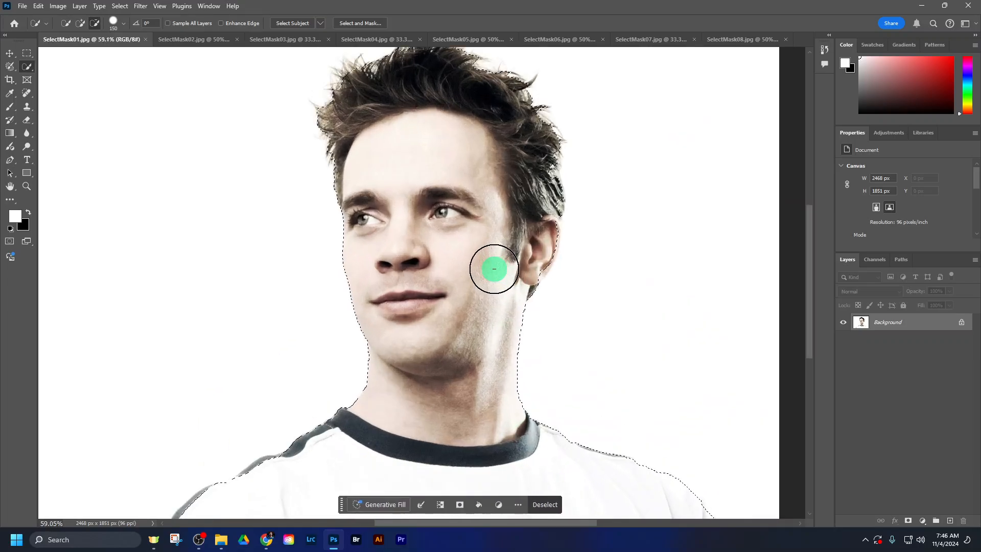
key(bracketleft)
key(bracketleft)
key(bracketleft)
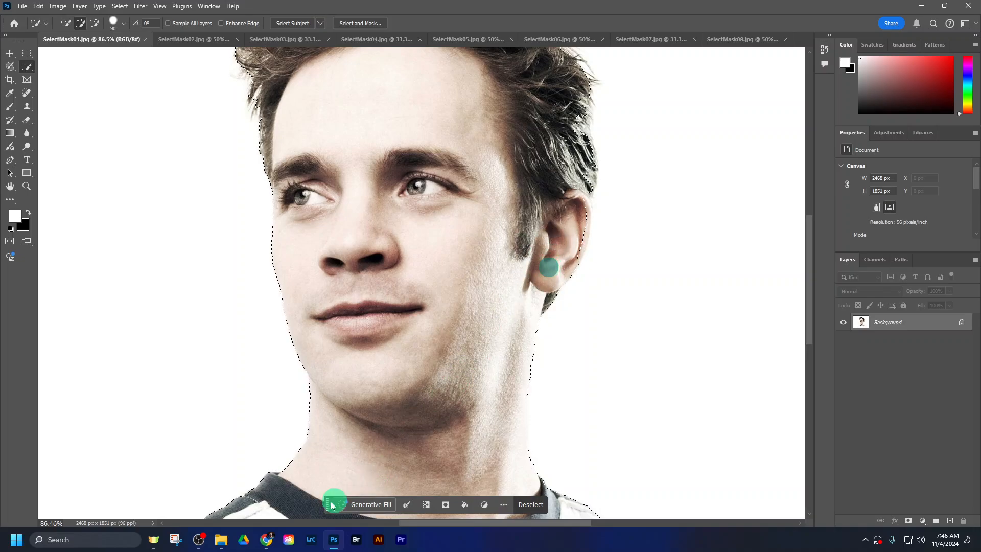
click(199, 539)
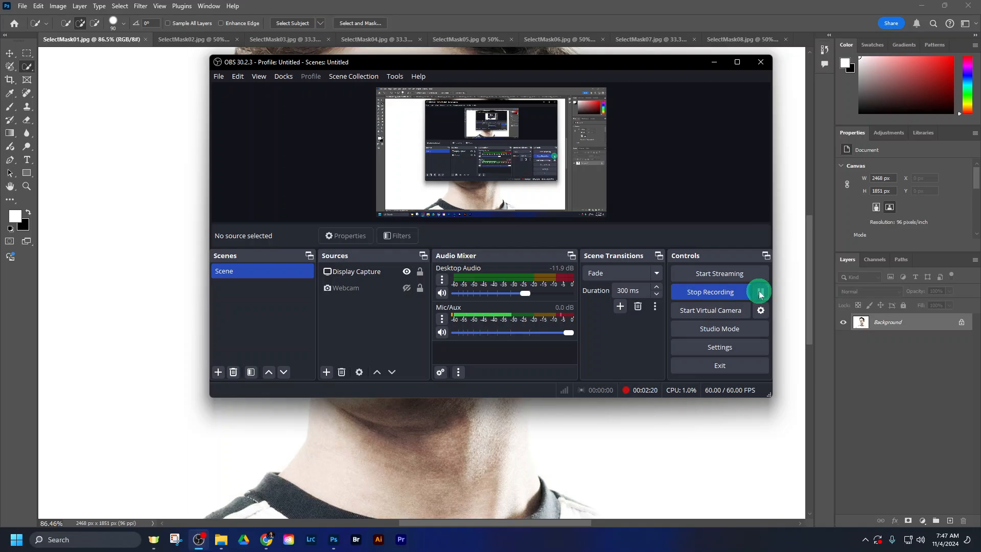
click(416, 429)
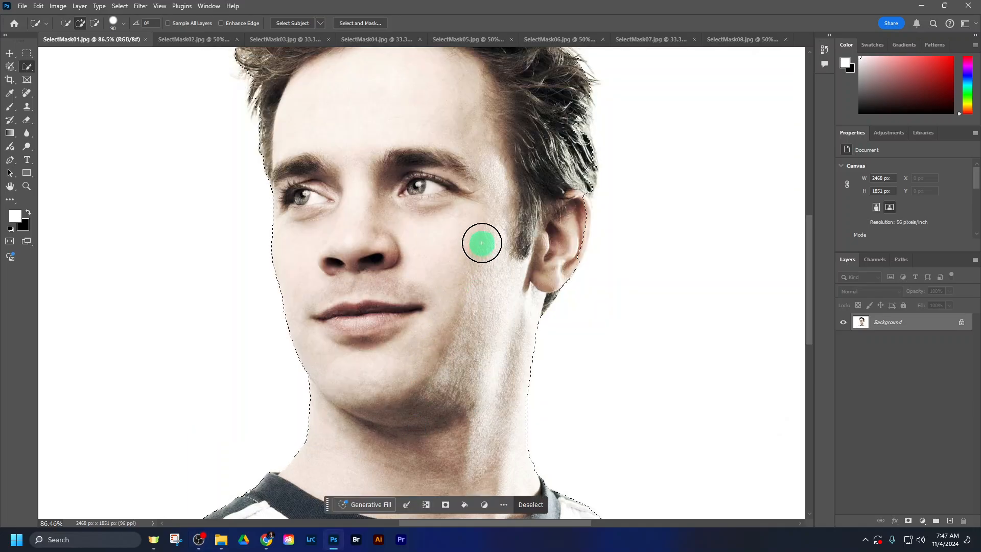
- Check the outline around the man and tidy the selection along his ear, hair and striped shoulder with the 90 px brush
mouse_move(481, 235)
mouse_down()
mouse_move(458, 326)
mouse_move(483, 322)
mouse_up()
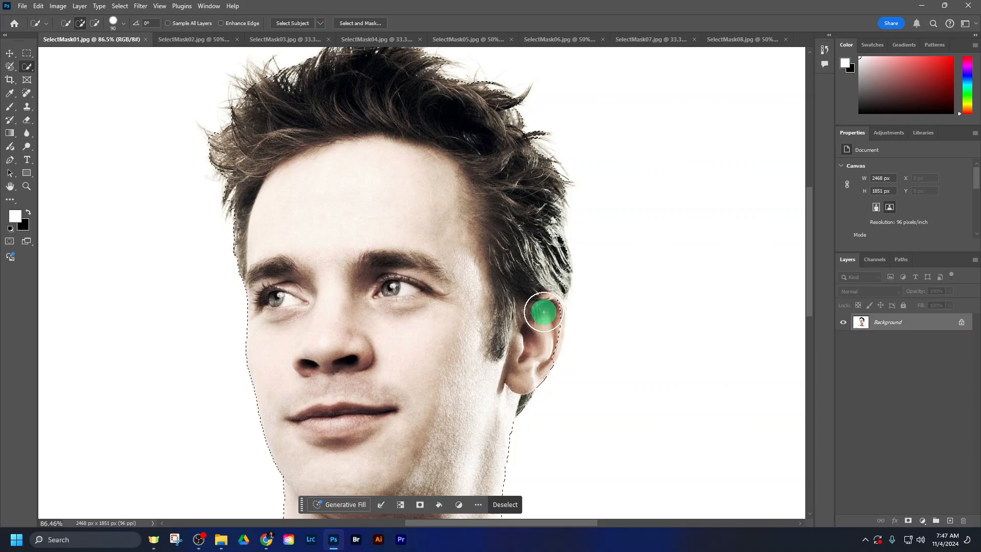
mouse_move(545, 277)
mouse_down()
mouse_move(535, 185)
mouse_move(476, 109)
mouse_move(440, 98)
mouse_move(384, 103)
mouse_move(423, 166)
mouse_move(439, 163)
mouse_move(422, 137)
mouse_move(389, 124)
mouse_move(310, 157)
mouse_move(309, 209)
mouse_up()
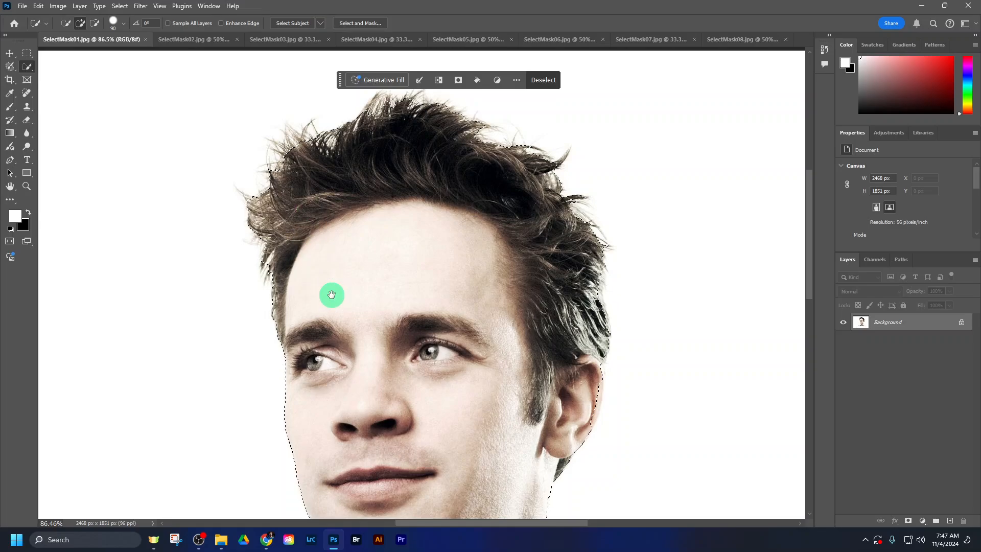
drag(330, 293, 342, 208)
drag(373, 423, 372, 276)
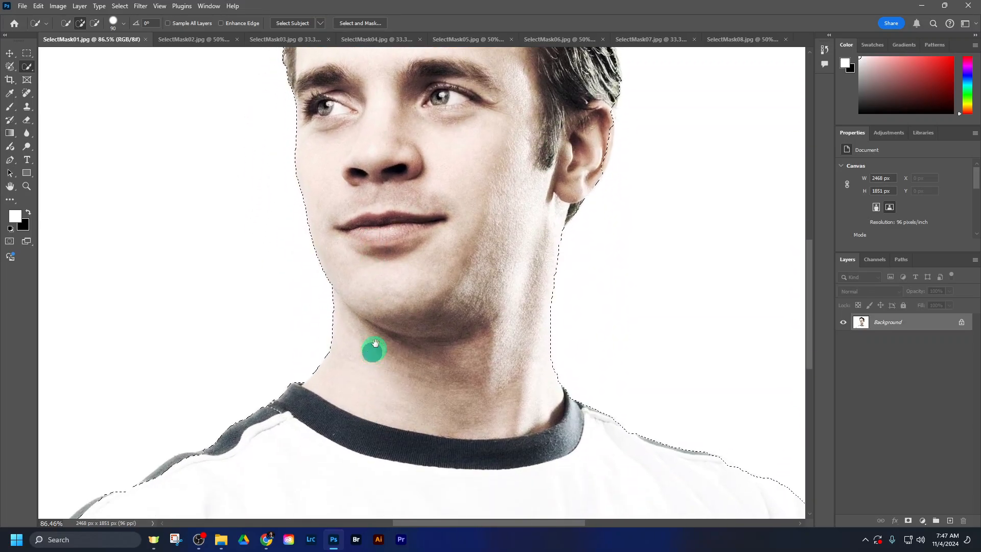
drag(372, 346, 421, 267)
mouse_move(221, 441)
mouse_down()
mouse_move(338, 345)
mouse_move(359, 314)
mouse_move(358, 293)
mouse_move(296, 337)
mouse_move(240, 356)
mouse_move(225, 405)
mouse_up()
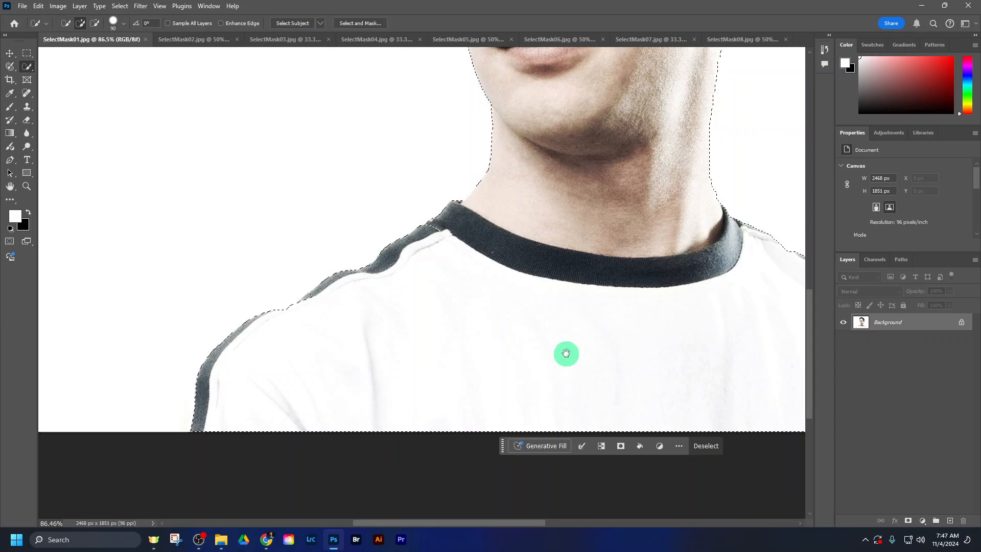
drag(565, 353, 378, 363)
scroll(414, 335, down, 3)
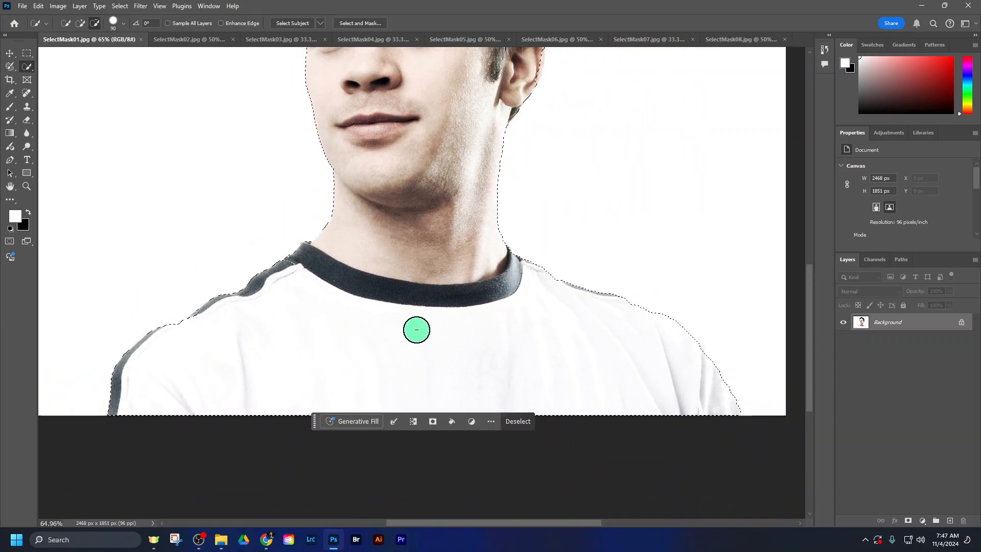
scroll(417, 288, down, 1)
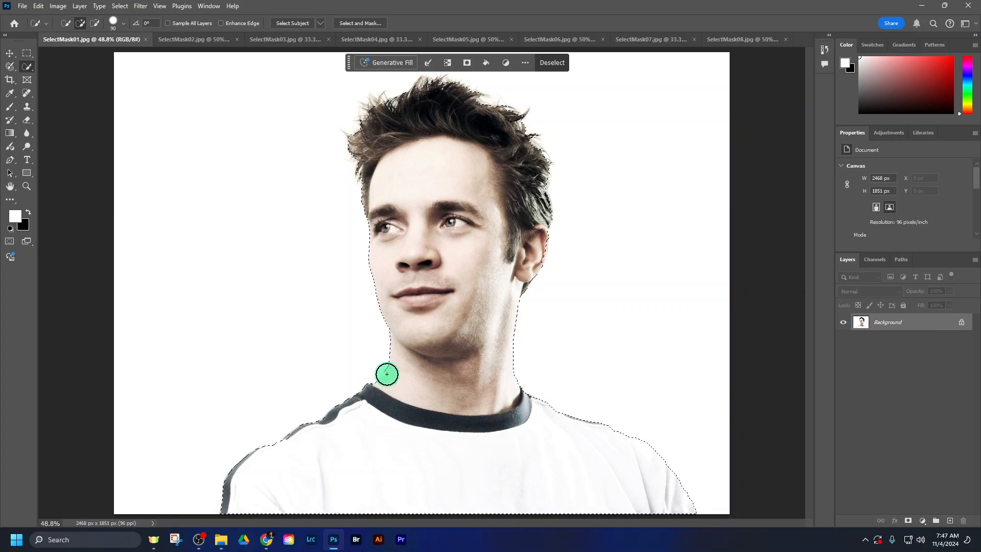
- Add a layer mask from the selection to hide the white background around the man
click(908, 520)
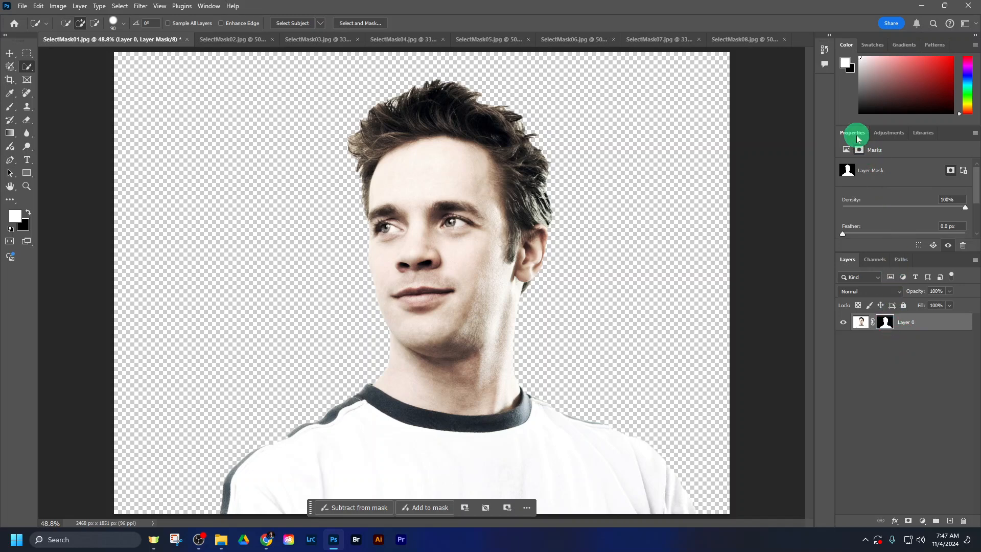
- Collapse the panels to compact icons, target Layer 0's mask and display its mask properties
click(975, 35)
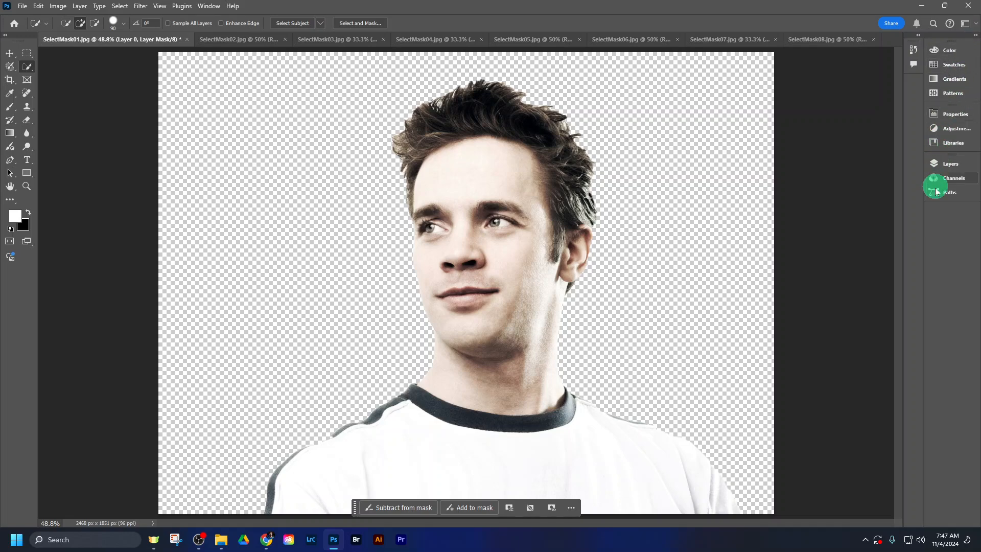
click(955, 116)
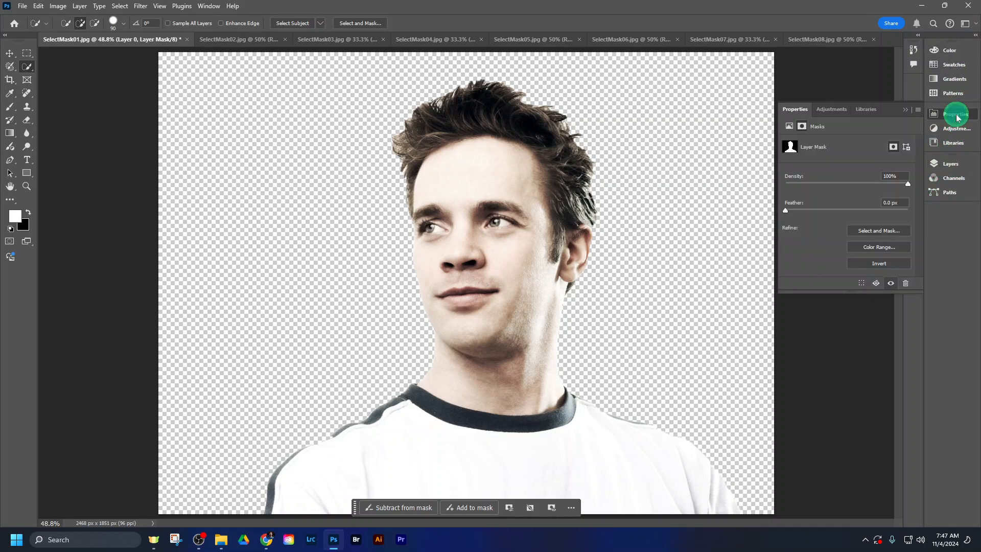
click(949, 163)
click(854, 221)
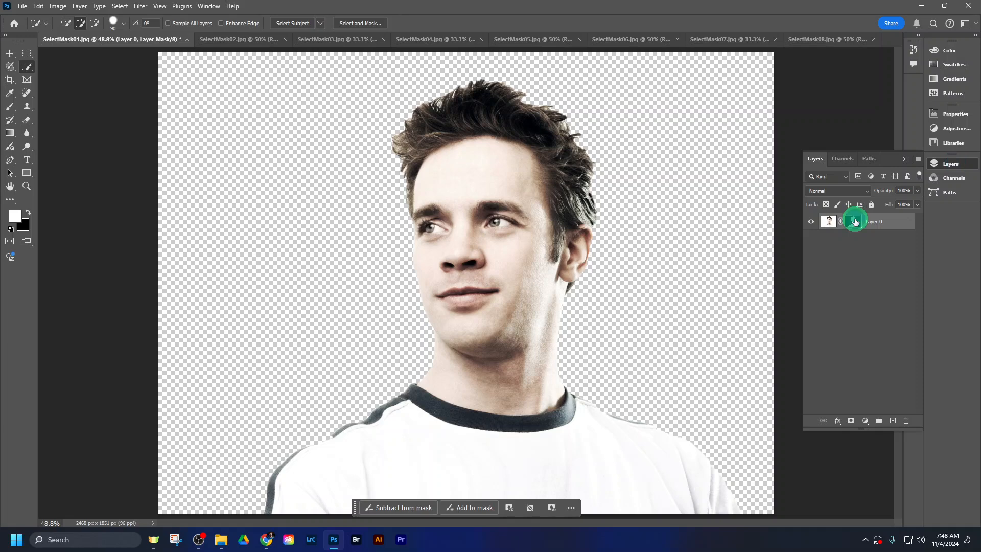
click(955, 114)
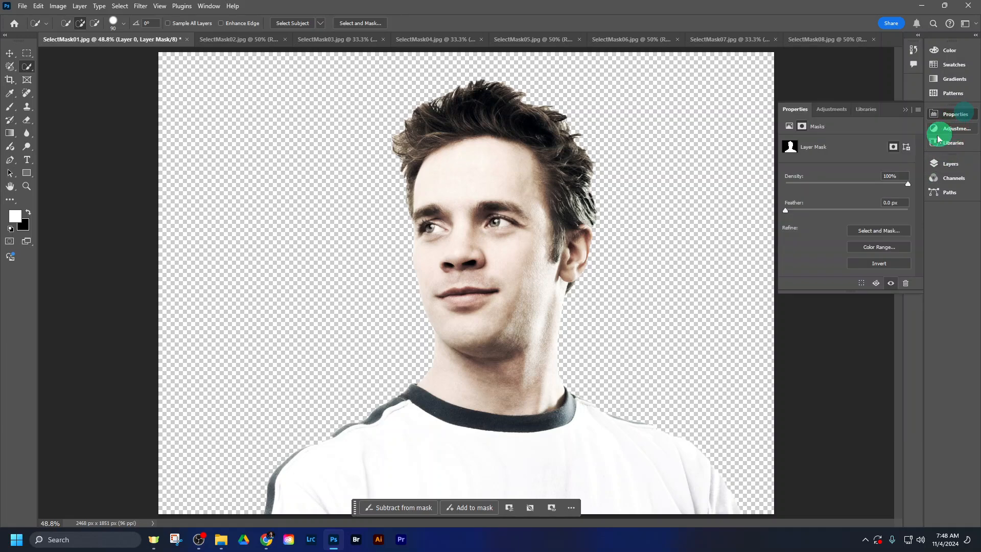
- Open Layer 0's mask in Select and Mask and preview it On Black at 92% opacity
click(879, 231)
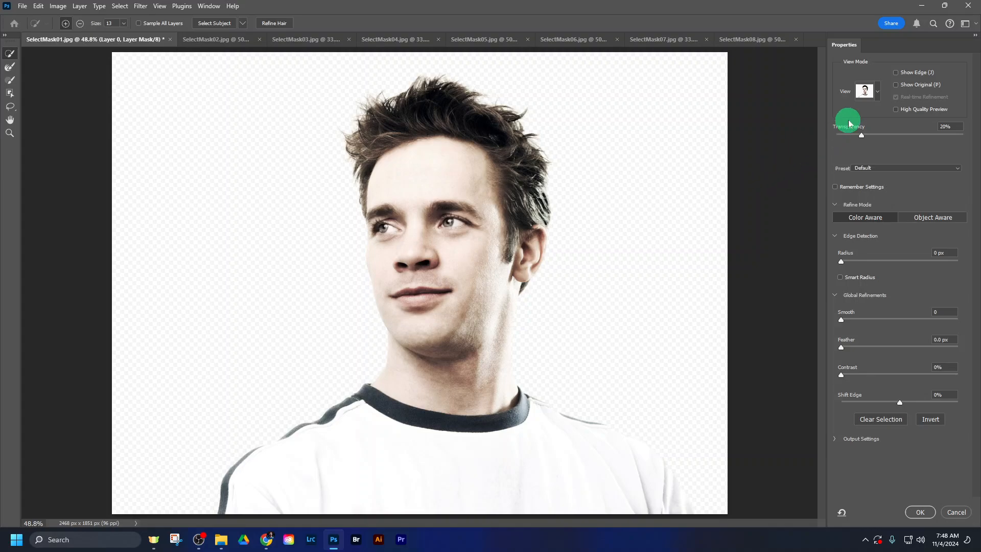
click(879, 92)
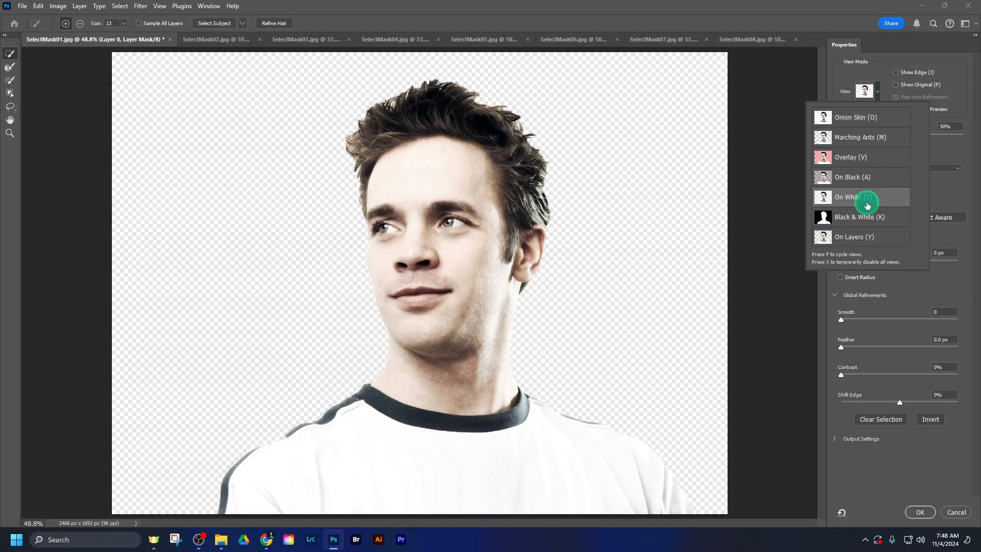
click(866, 176)
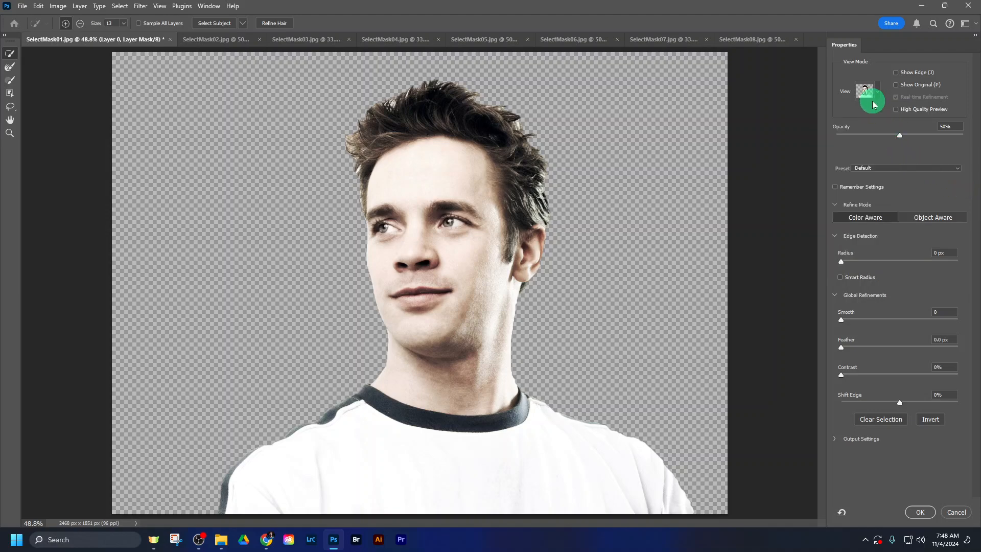
drag(900, 136, 949, 141)
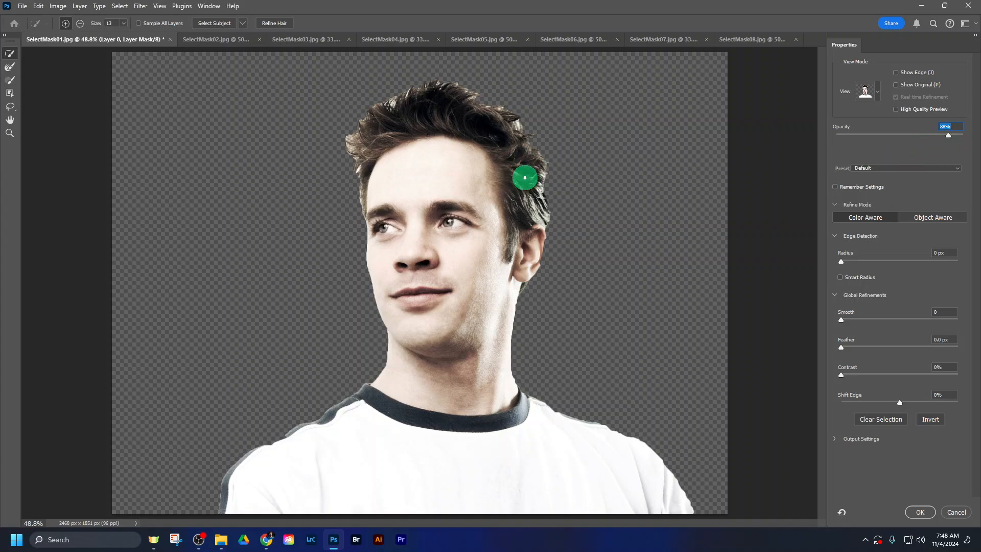
drag(947, 135, 953, 137)
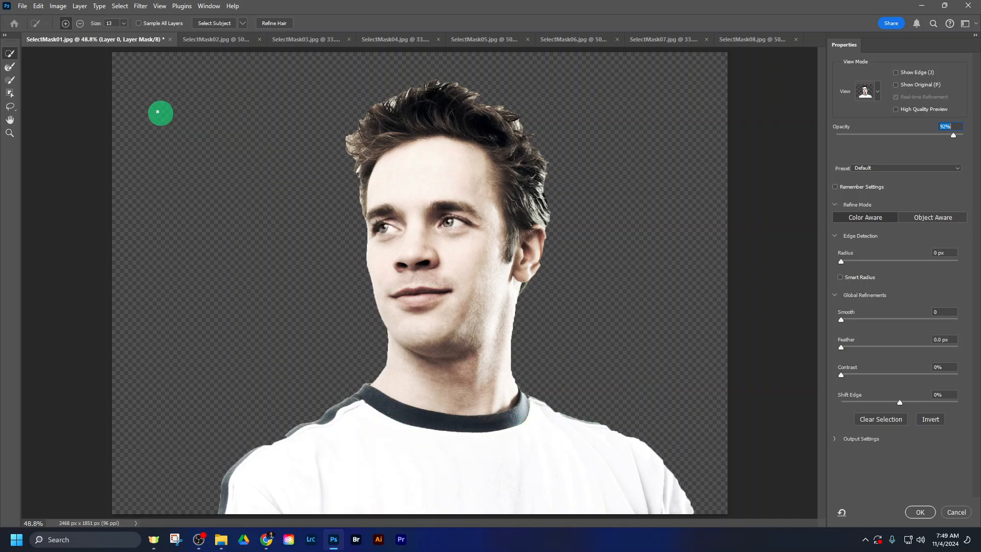
- Switch to the Refine Edge Brush and enlarge it to 100 px at the hairline beside the man's temple
click(10, 68)
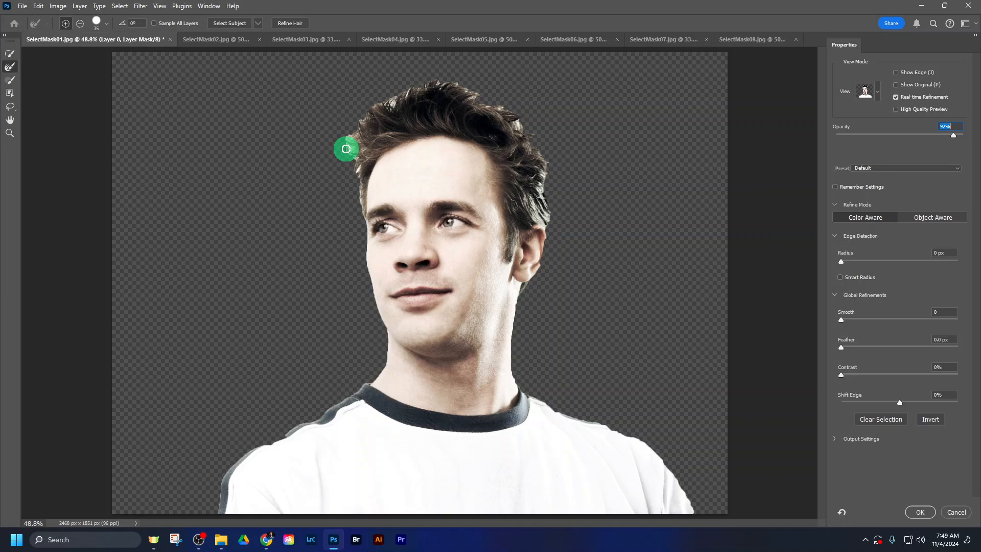
key(bracketright)
key(bracketright)
key(bracketright)
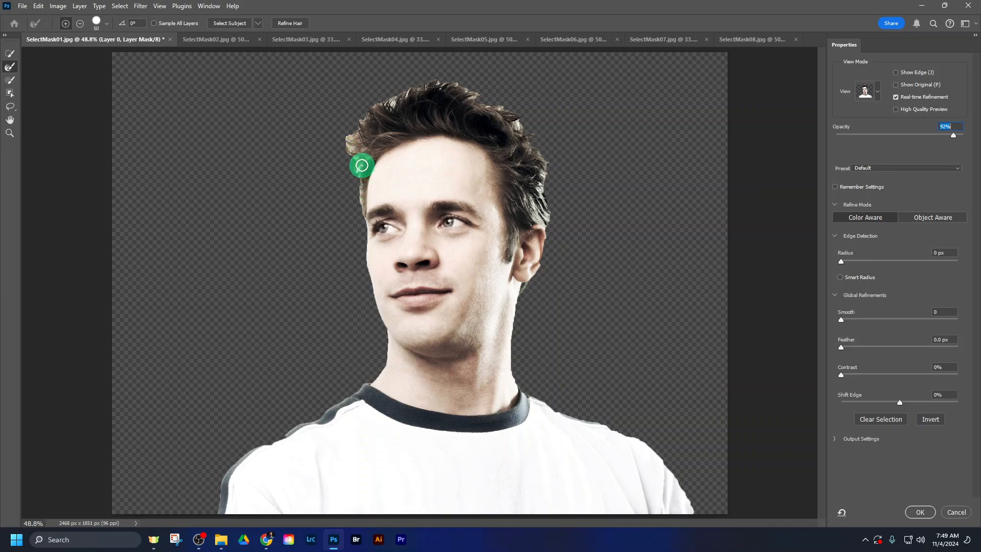
drag(362, 165, 357, 166)
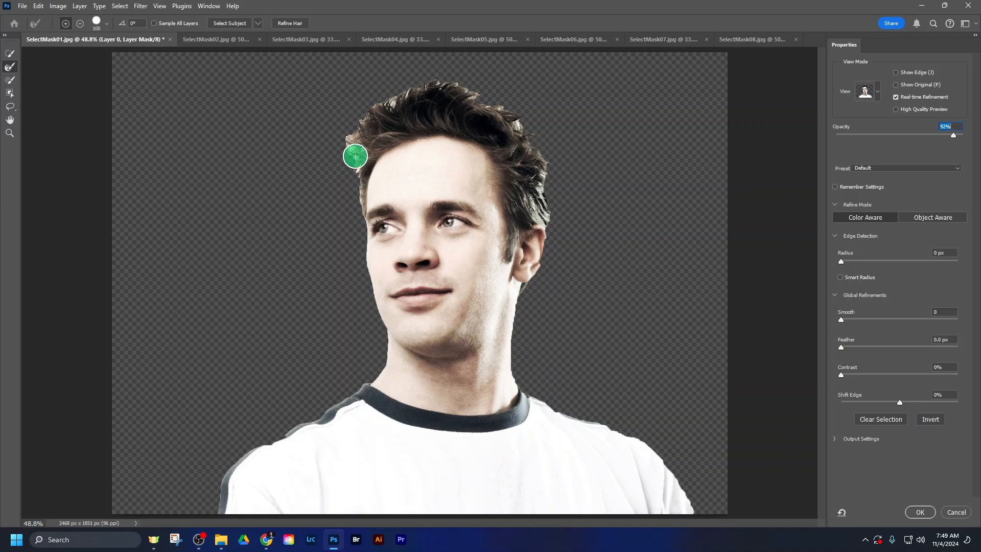
scroll(355, 156, up, 5)
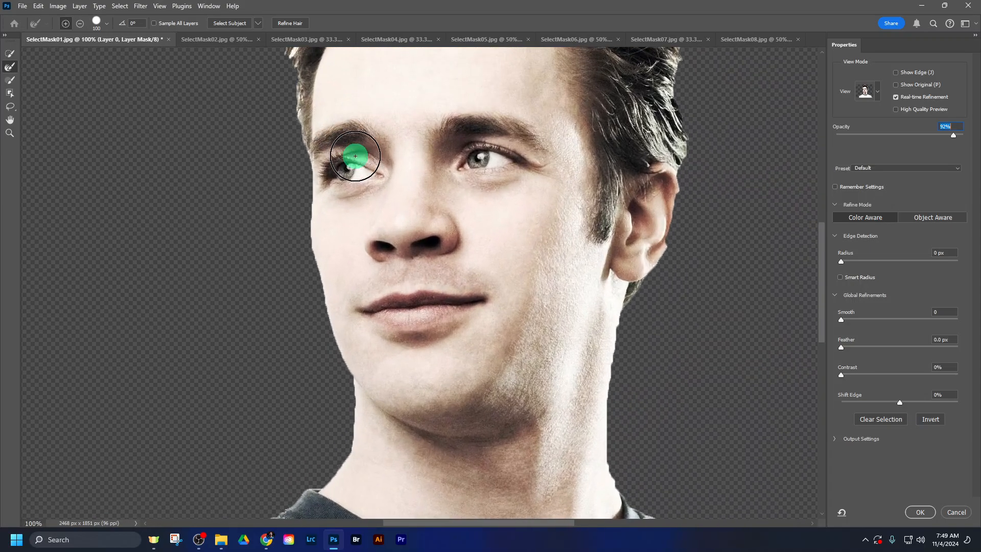
scroll(350, 247, up, 5)
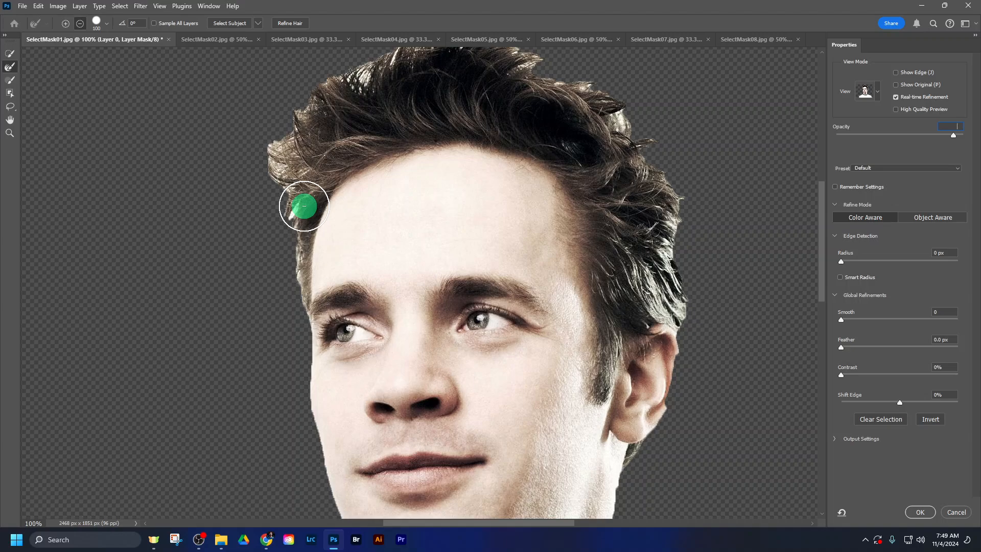
key(alt)
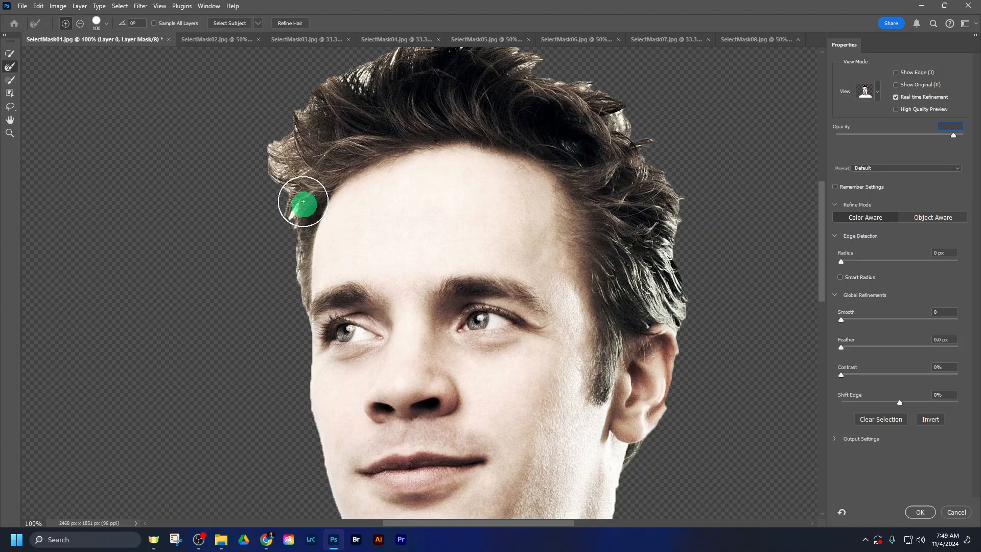
click(79, 24)
click(79, 24)
click(76, 26)
key(alt)
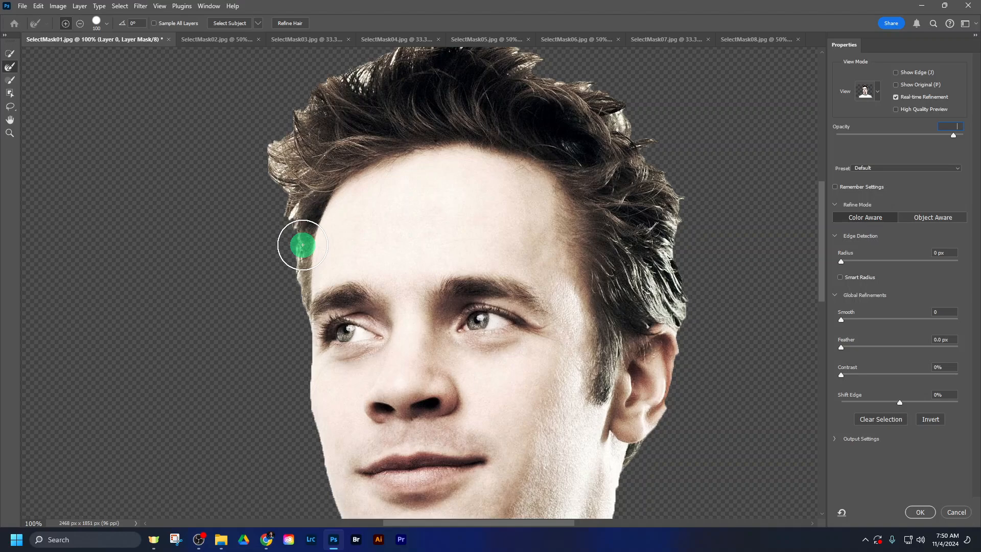
key(ctrl+minus)
key(ctrl+minus)
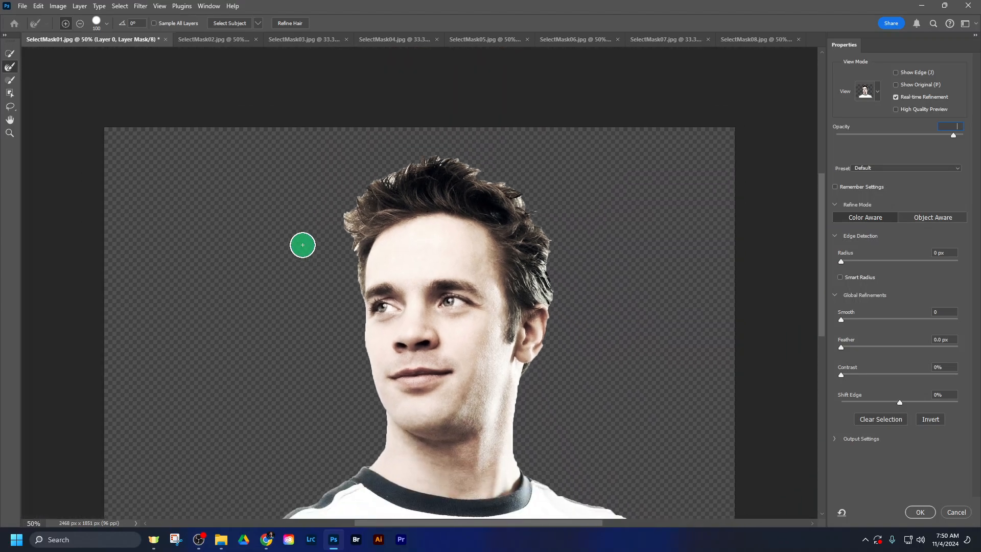
key(ctrl+plus)
key(ctrl+minus)
key(ctrl+minus)
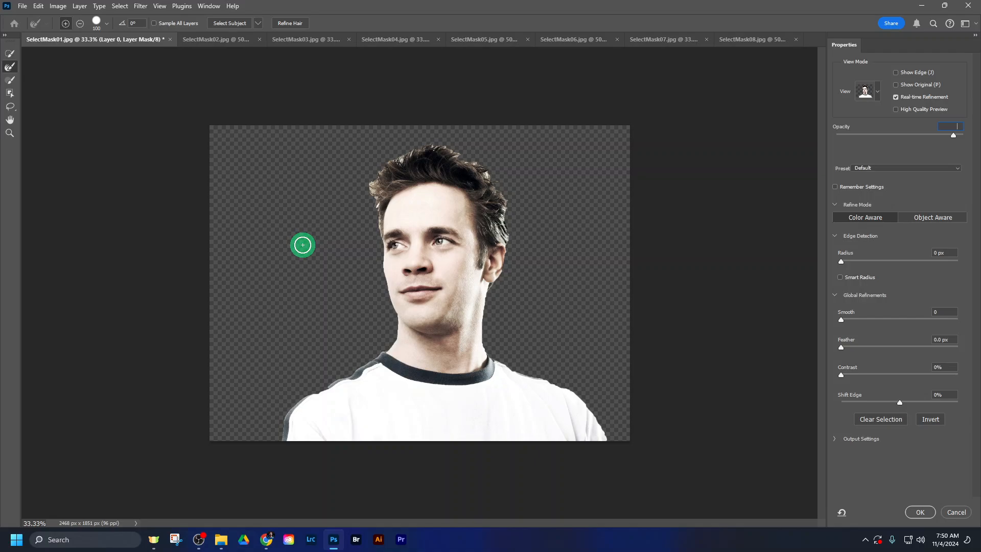
key(ctrl+plus)
key(ctrl+plus)
key(ctrl+plus)
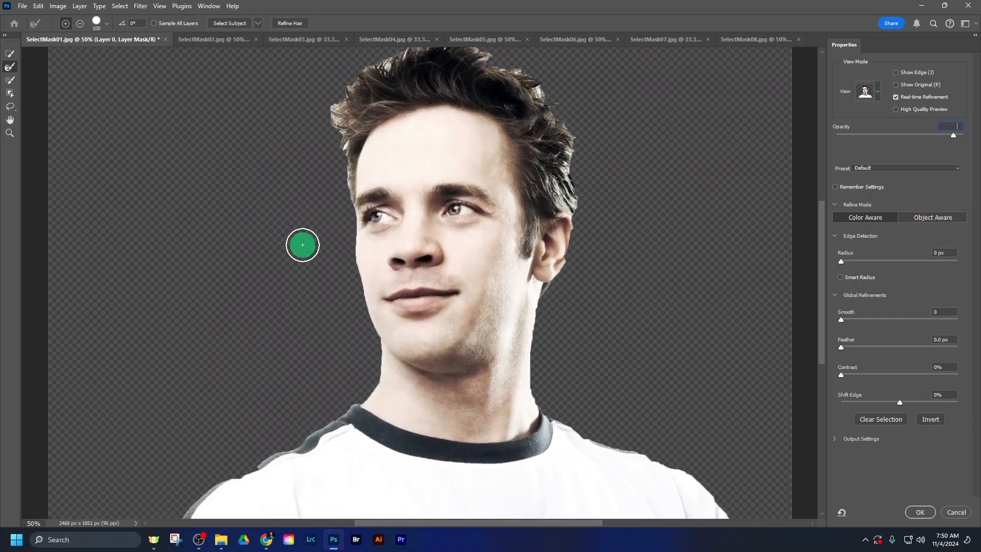
key(ctrl+plus)
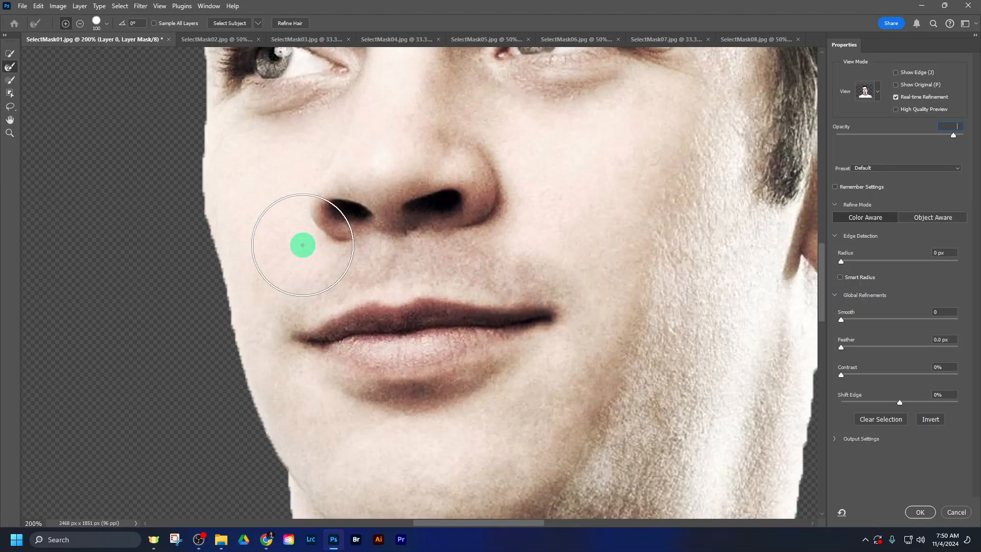
key(ctrl+minus)
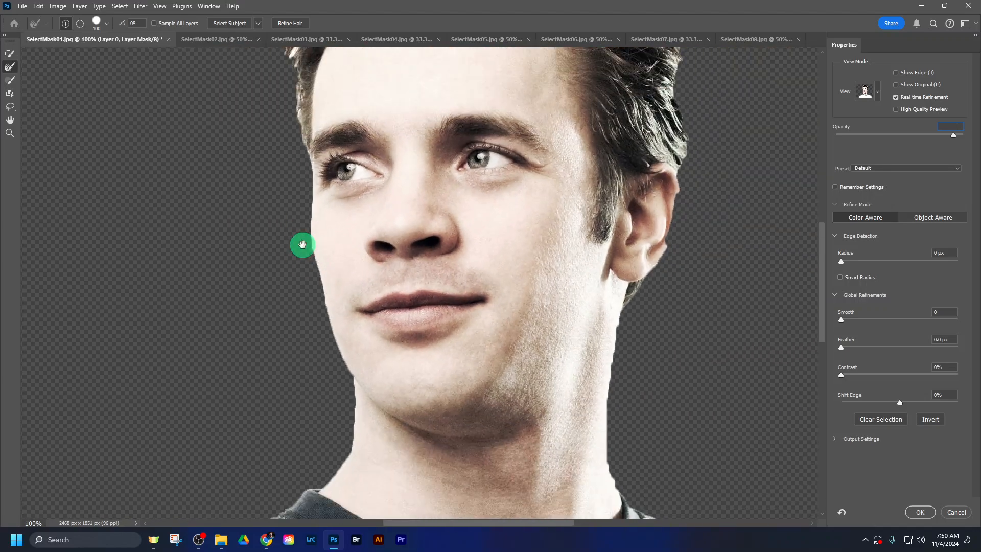
- Reduce the Refine Edge Brush to 60 px for the hair at the temple and close the opacity value alert
click(354, 210)
click(488, 199)
drag(487, 199, 335, 388)
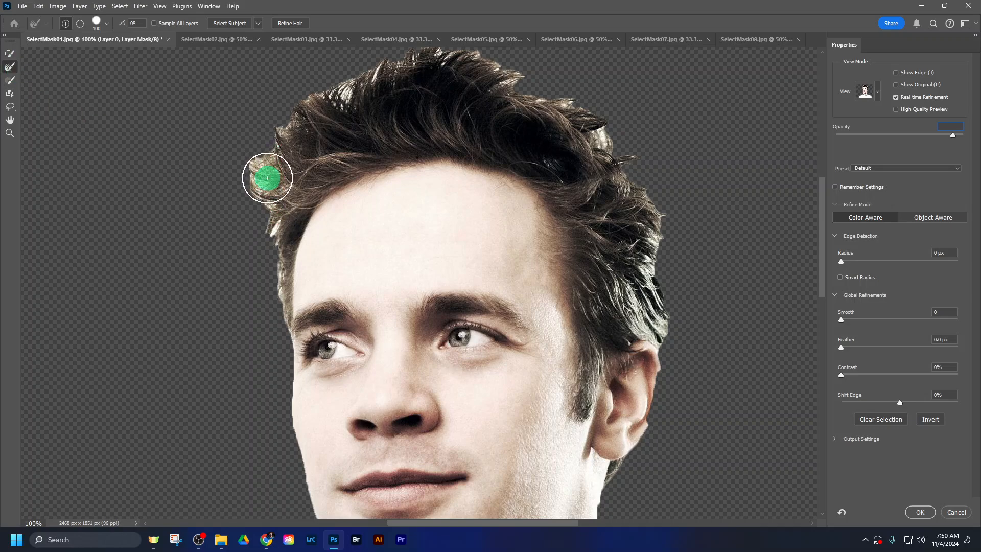
key([)
key([)
key([)
key([)
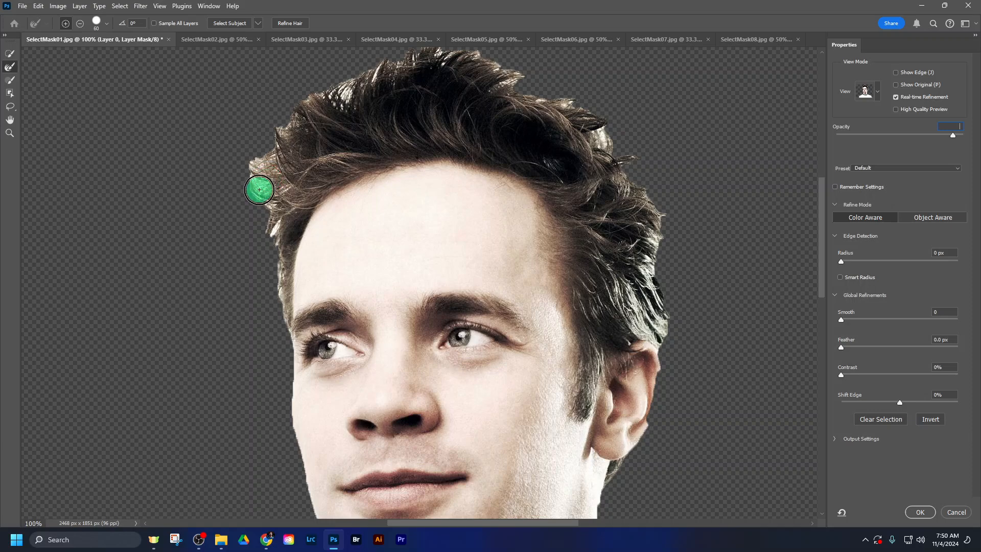
drag(269, 219, 273, 238)
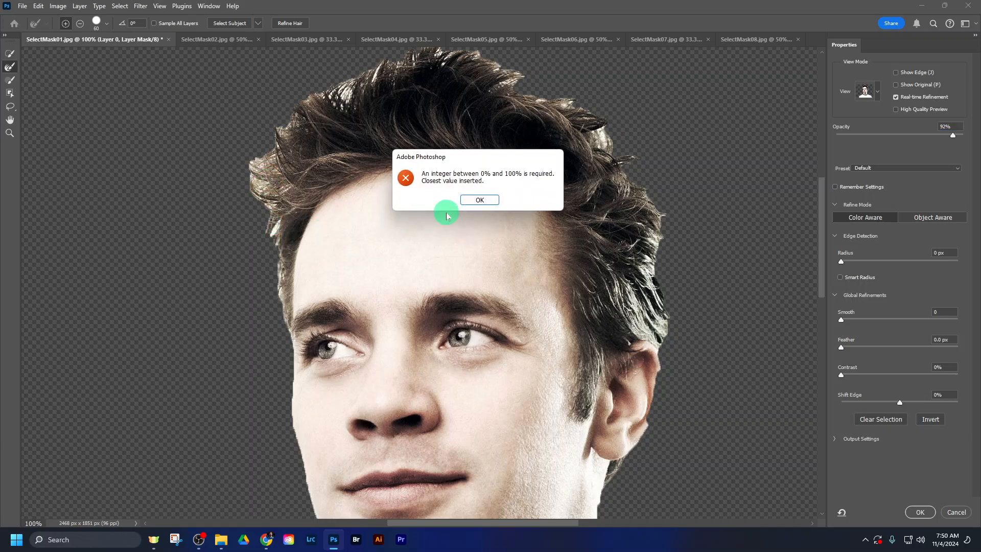
click(479, 201)
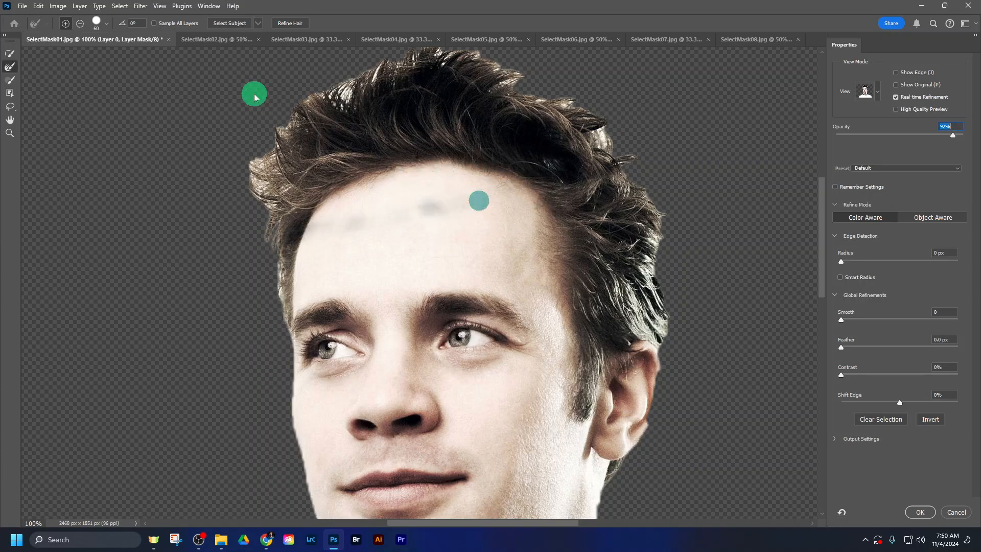
- Brush over the protruding hair tuft above the temple with the 60 px Refine Edge Brush to clear the background between strands
click(252, 175)
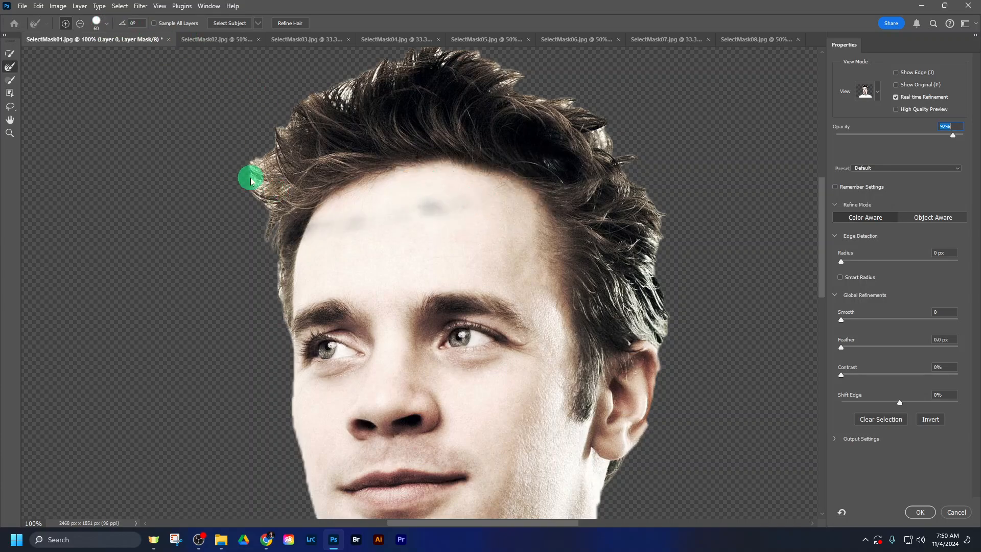
mouse_move(271, 158)
mouse_down()
mouse_move(269, 214)
mouse_move(262, 159)
mouse_move(258, 205)
mouse_move(307, 158)
mouse_up()
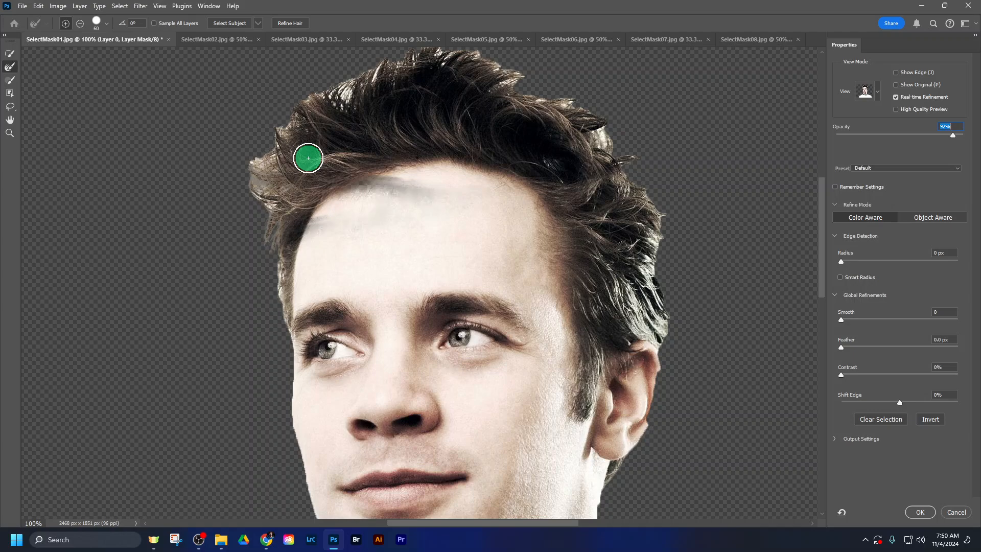
mouse_move(308, 158)
mouse_down()
mouse_move(266, 190)
mouse_move(258, 170)
mouse_move(258, 187)
mouse_move(272, 141)
mouse_move(275, 166)
mouse_move(336, 197)
mouse_move(381, 200)
mouse_move(290, 192)
mouse_move(254, 161)
mouse_move(259, 187)
mouse_move(285, 179)
mouse_up()
drag(482, 61, 519, 62)
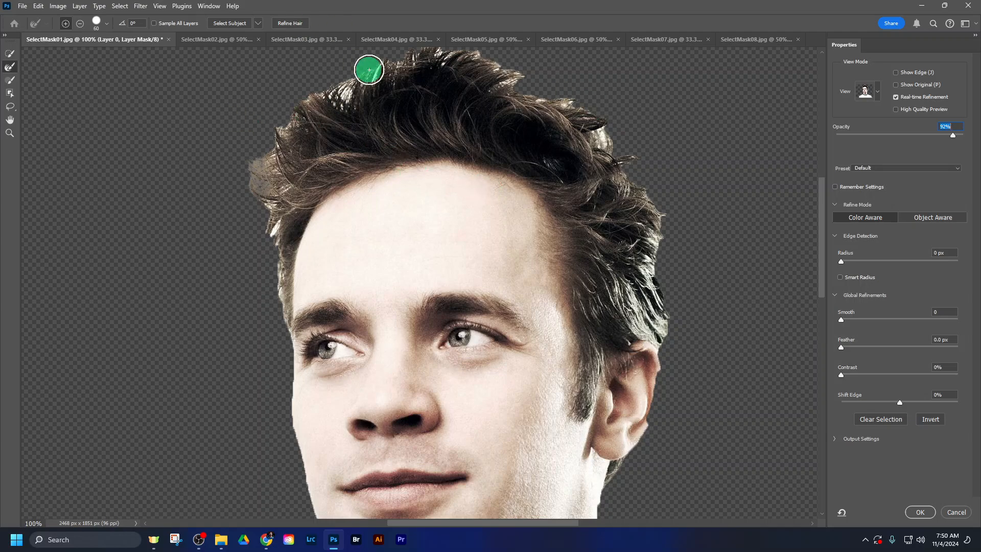
drag(292, 134, 276, 155)
- Adjust the Refine Edge Brush hardness, reduce its size to 45 px, and refine the hair edge over the crown, toward the ear and along the temple
click(106, 23)
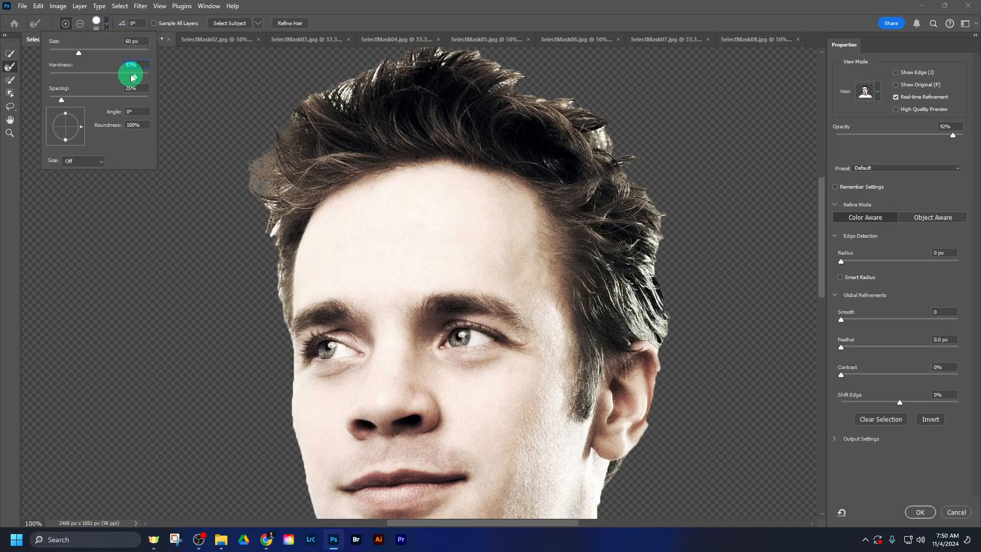
drag(272, 167, 267, 197)
mouse_move(283, 151)
mouse_down()
mouse_move(325, 101)
mouse_move(381, 83)
mouse_move(338, 105)
mouse_move(428, 56)
mouse_move(349, 94)
mouse_move(465, 61)
mouse_move(530, 91)
mouse_move(493, 87)
mouse_move(515, 86)
mouse_move(531, 102)
mouse_move(540, 94)
mouse_move(584, 112)
mouse_move(593, 127)
mouse_move(595, 118)
mouse_move(609, 152)
mouse_move(609, 133)
mouse_move(665, 213)
mouse_move(651, 267)
mouse_move(683, 332)
mouse_move(679, 317)
mouse_move(652, 435)
mouse_up()
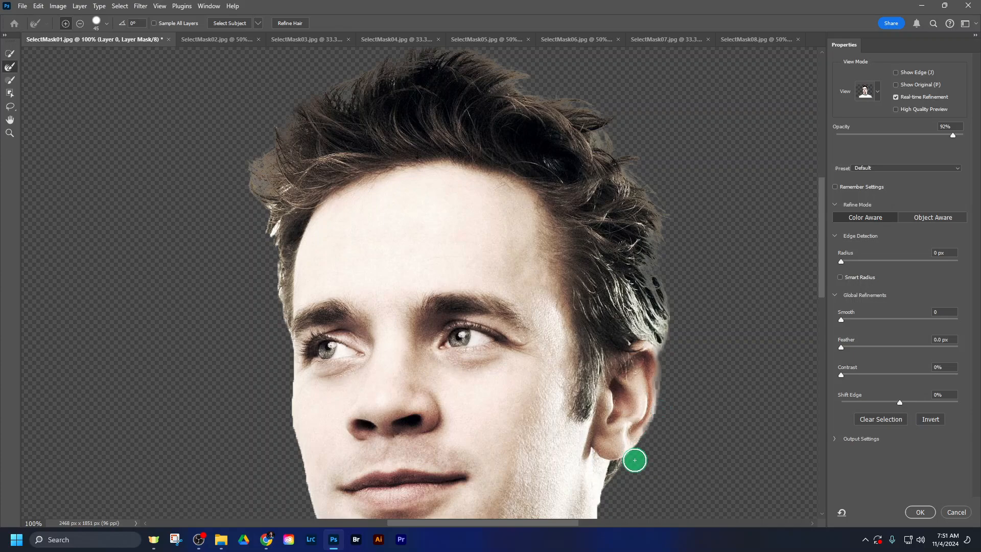
drag(630, 466, 643, 381)
mouse_move(282, 111)
mouse_down()
mouse_move(274, 159)
mouse_move(284, 248)
mouse_move(288, 188)
mouse_up()
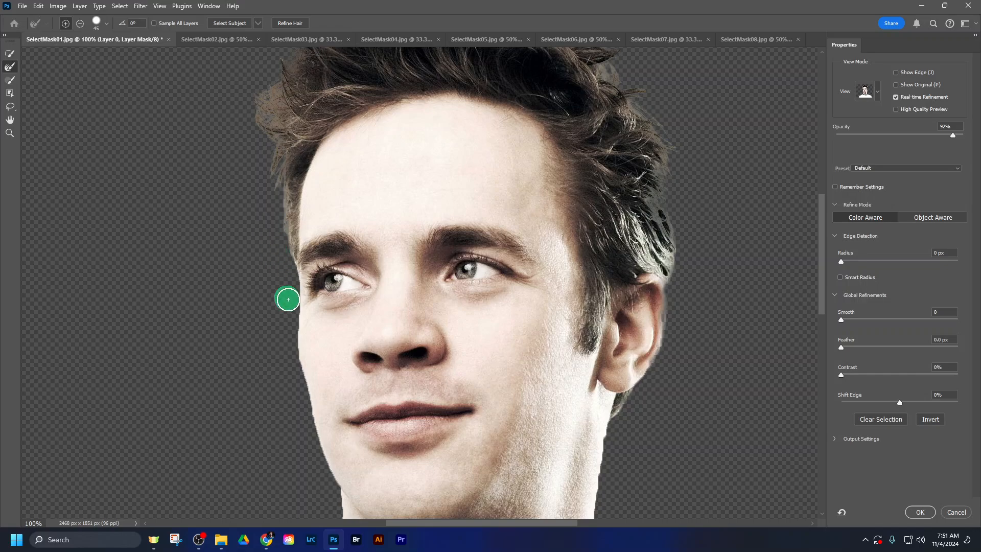
mouse_move(295, 291)
mouse_down()
mouse_move(291, 347)
mouse_move(299, 320)
mouse_move(245, 274)
mouse_move(297, 326)
mouse_move(310, 318)
mouse_move(139, 154)
mouse_move(28, 81)
mouse_up()
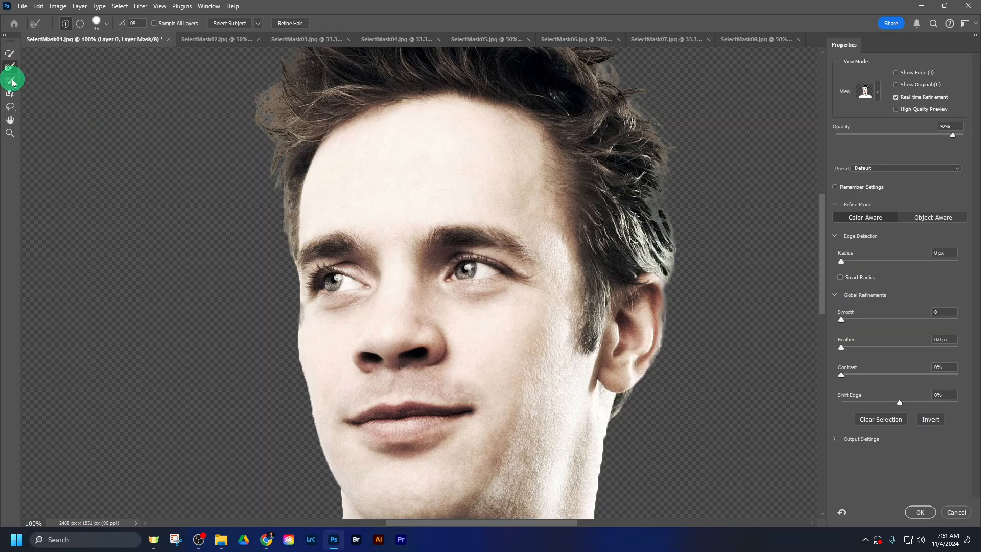
- Use the Brush tool at 30 px with 90% hardness in add mode to restore the cheek edge beneath the eye
click(10, 80)
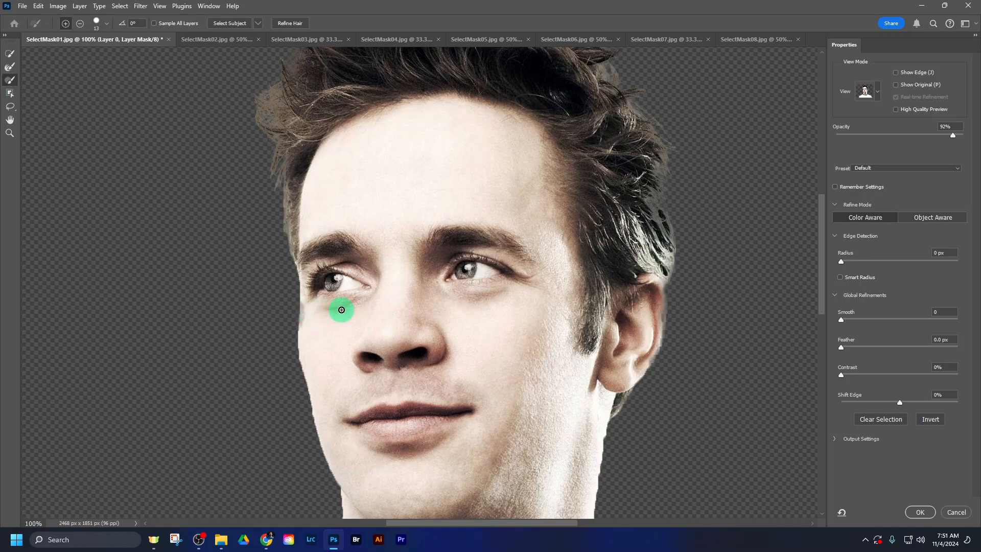
click(107, 23)
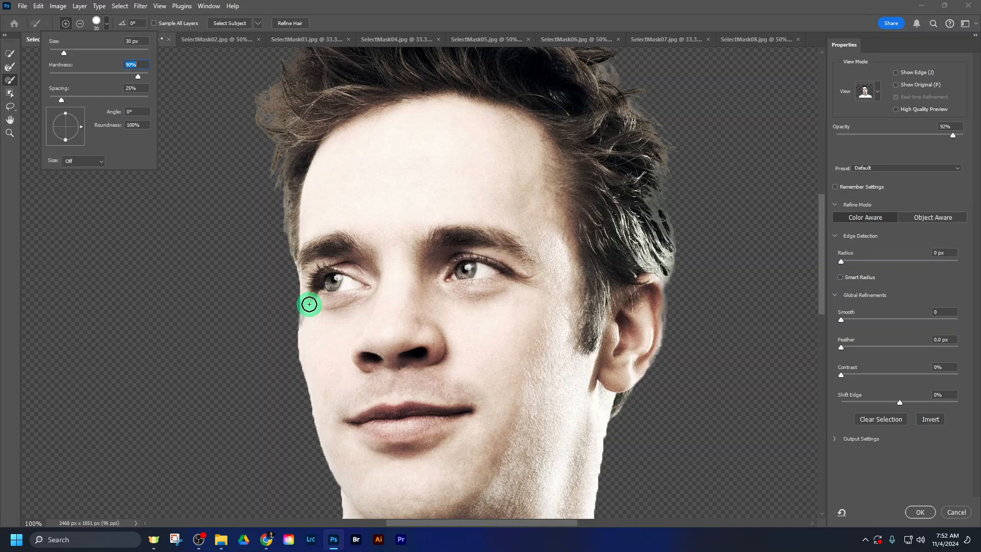
click(309, 307)
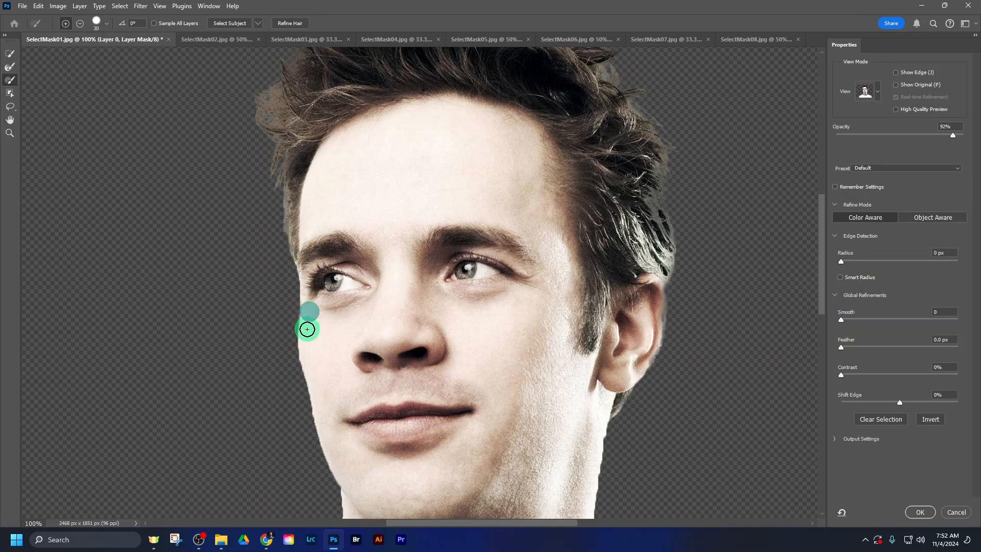
mouse_move(307, 328)
mouse_down()
mouse_move(319, 403)
mouse_move(308, 331)
mouse_move(277, 372)
mouse_up()
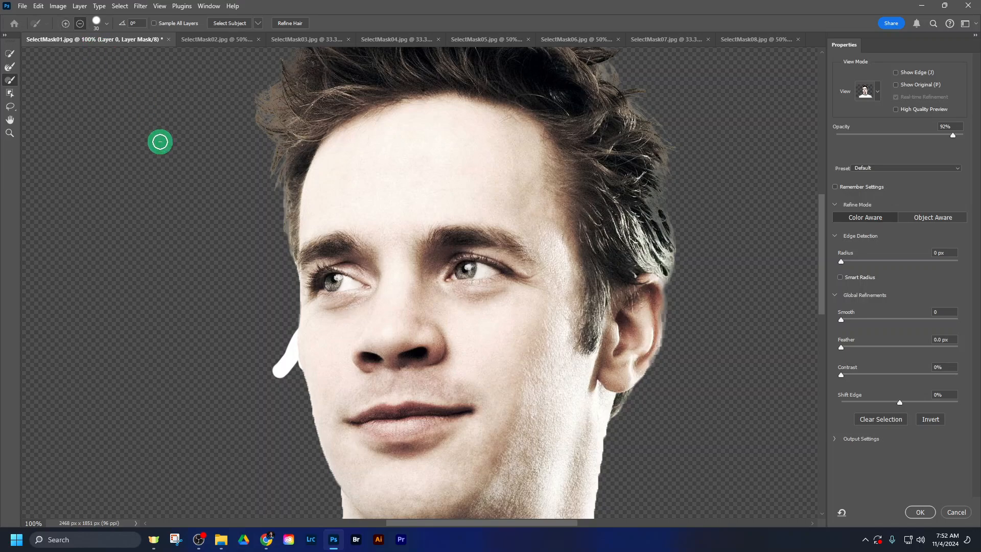
- Subtract the stray white brush stroke and leftover fringe outside the cheek
mouse_move(275, 381)
mouse_down()
mouse_move(278, 356)
mouse_move(282, 380)
mouse_move(288, 329)
mouse_move(288, 369)
mouse_move(292, 328)
mouse_up()
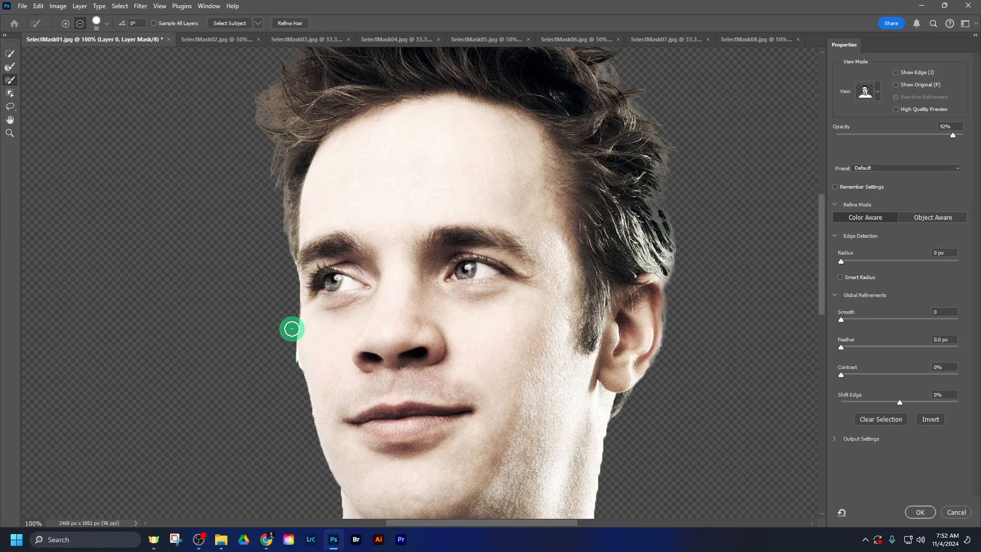
mouse_move(294, 378)
mouse_down()
mouse_move(304, 426)
mouse_move(286, 328)
mouse_up()
- Subtract the leftover white fringe along the outer edge of the striped sleeve at the image's lower border
drag(269, 426, 318, 207)
drag(243, 280, 320, 205)
mouse_move(260, 318)
mouse_down()
mouse_move(241, 317)
mouse_move(173, 355)
mouse_move(114, 427)
mouse_move(109, 460)
mouse_move(102, 424)
mouse_move(101, 434)
mouse_up()
key(alt)
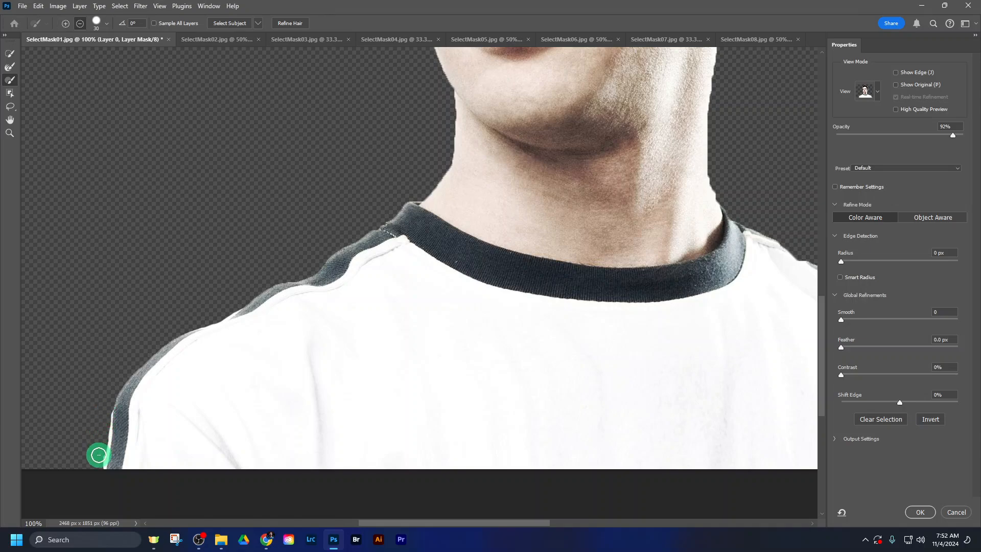
mouse_move(102, 452)
mouse_down()
mouse_move(104, 410)
mouse_move(95, 457)
mouse_up()
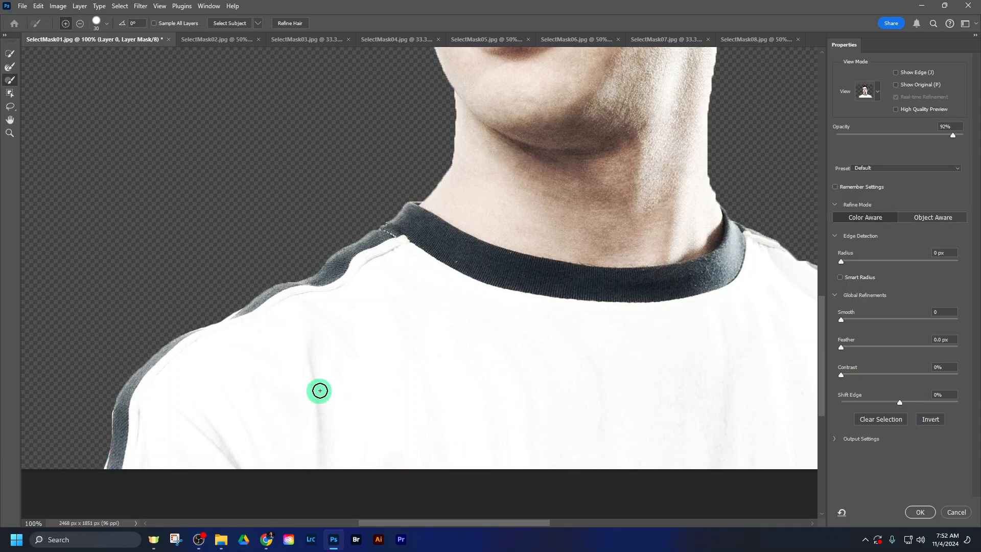
- Clean up the mask edge along the neck below the ear, adding and subtracting with the 30 px Brush tool
drag(317, 390, 30, 396)
drag(470, 347, 412, 399)
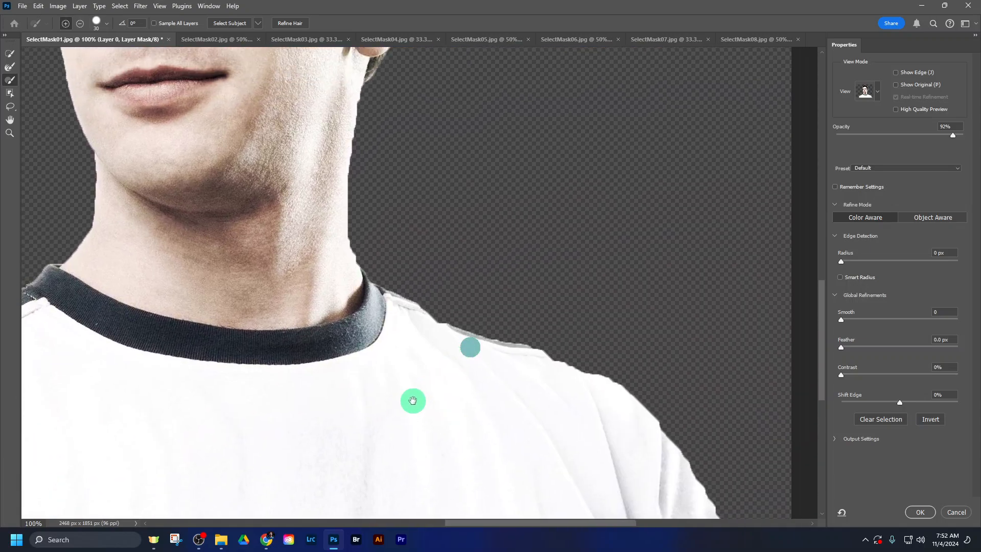
drag(407, 254, 420, 344)
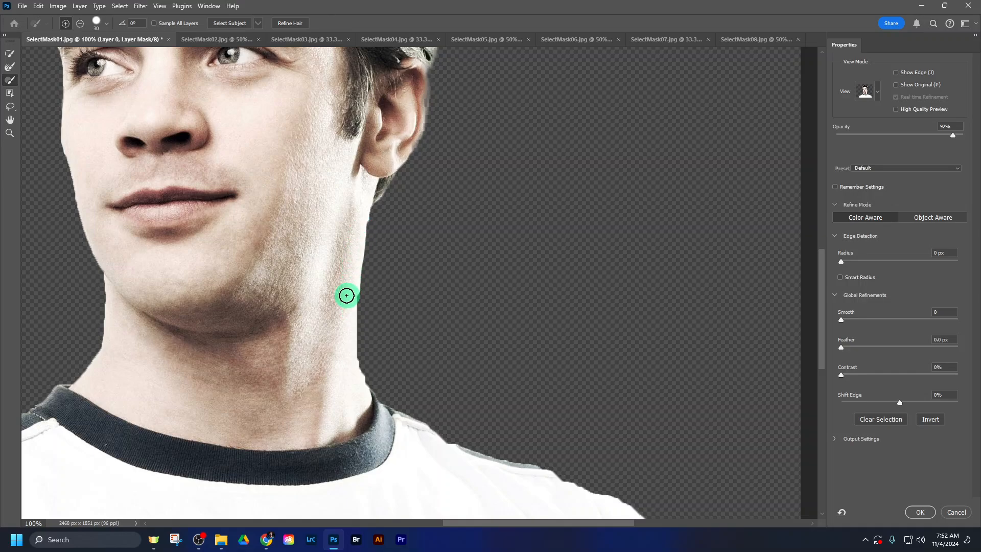
mouse_move(344, 297)
mouse_down()
mouse_move(357, 398)
mouse_move(366, 356)
mouse_move(372, 381)
mouse_up()
key(alt)
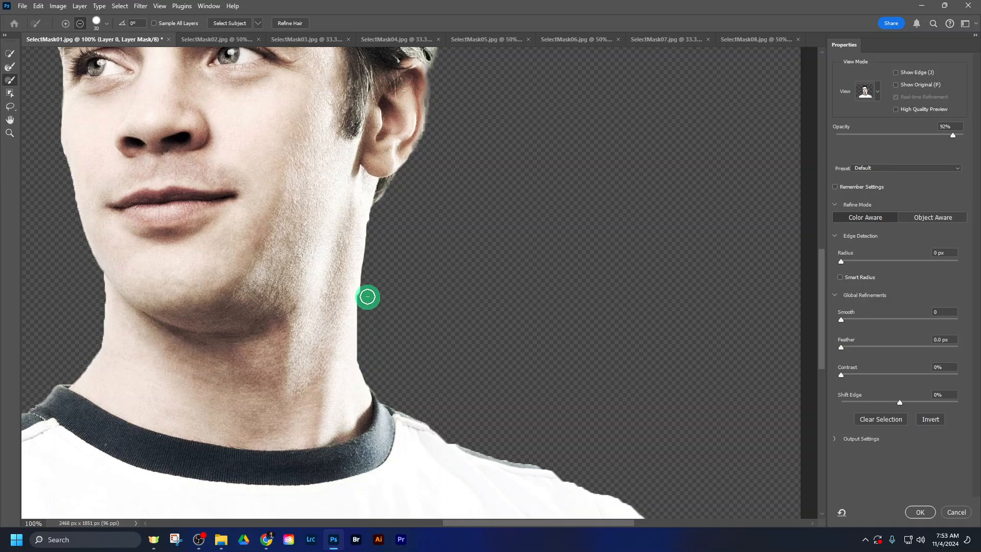
mouse_move(367, 275)
mouse_down()
mouse_move(365, 285)
mouse_move(376, 213)
mouse_move(365, 208)
mouse_move(339, 260)
mouse_up()
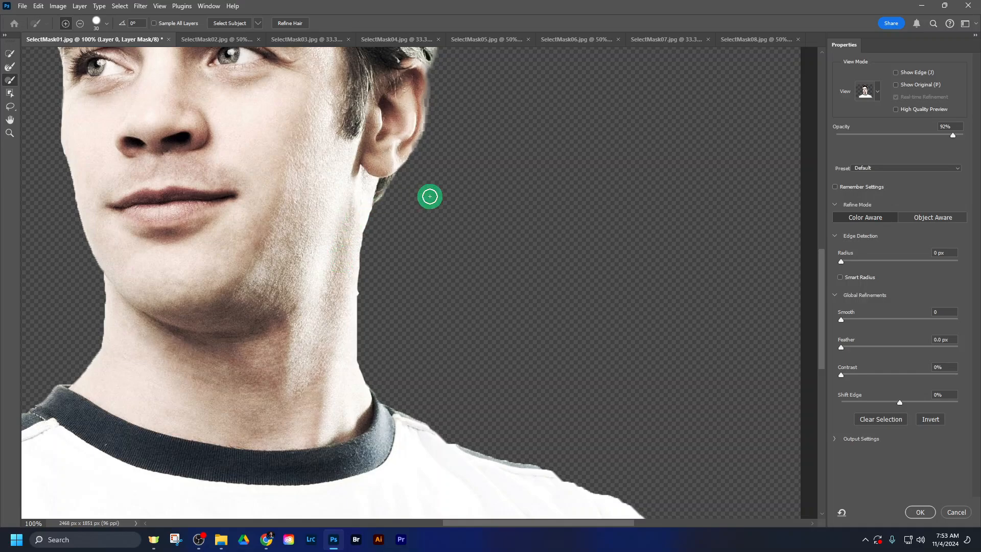
- Touch up the hair above the ear with the Refine Edge Brush and apply the Select and Mask refinements
drag(438, 169, 422, 322)
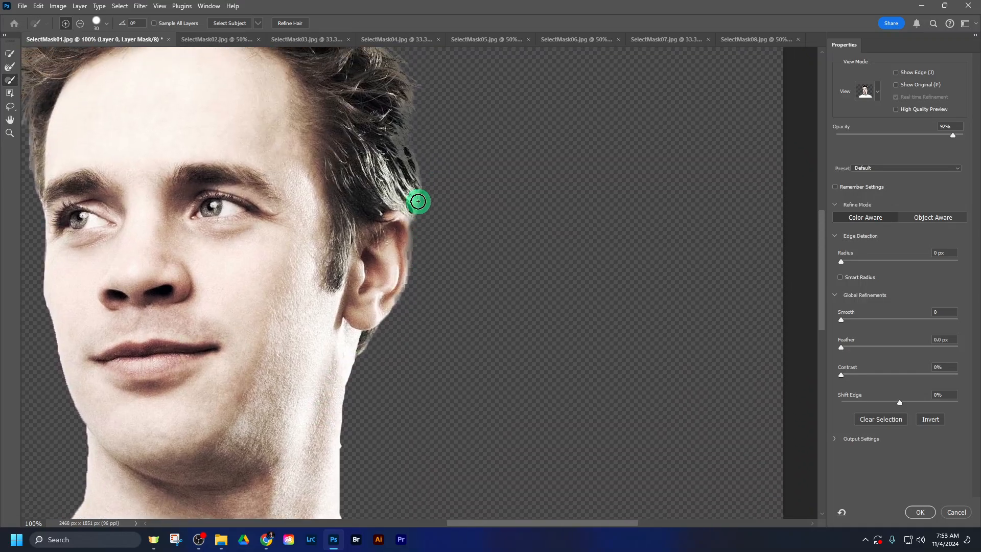
click(10, 67)
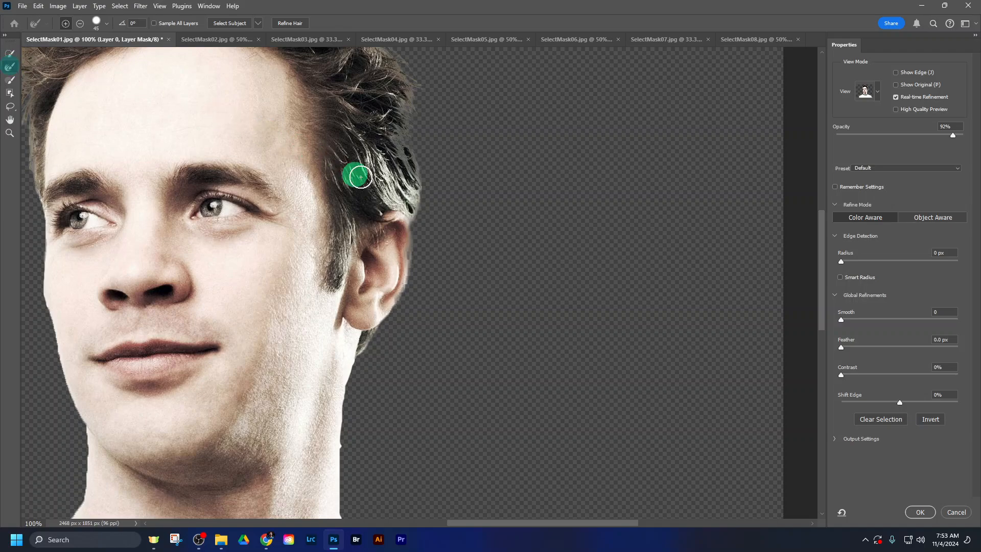
mouse_move(361, 177)
mouse_down()
mouse_move(419, 203)
mouse_move(416, 184)
mouse_move(423, 212)
mouse_move(417, 139)
mouse_move(452, 167)
mouse_move(445, 158)
mouse_move(412, 191)
mouse_move(414, 226)
mouse_move(414, 204)
mouse_move(401, 220)
mouse_up()
drag(322, 134, 444, 262)
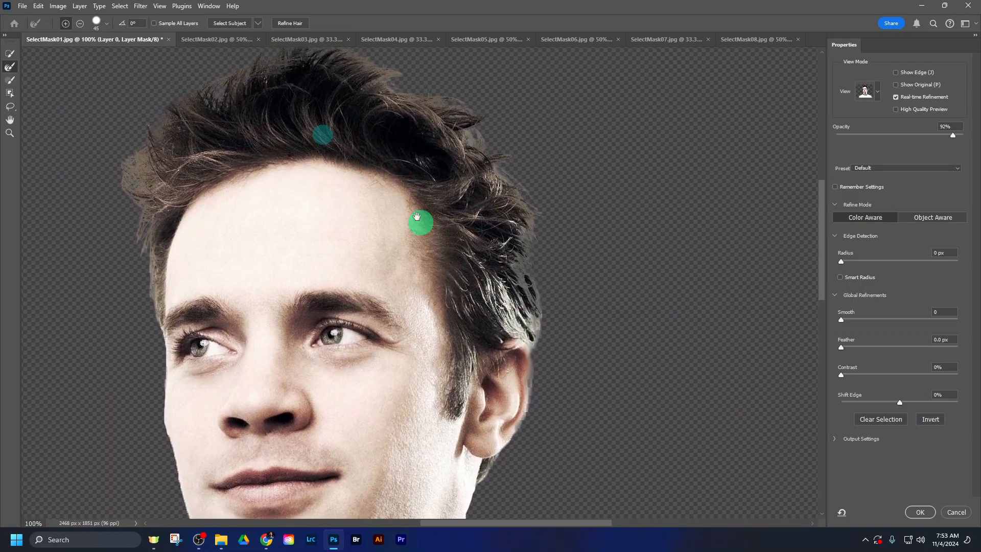
drag(417, 217, 433, 229)
drag(339, 124, 344, 164)
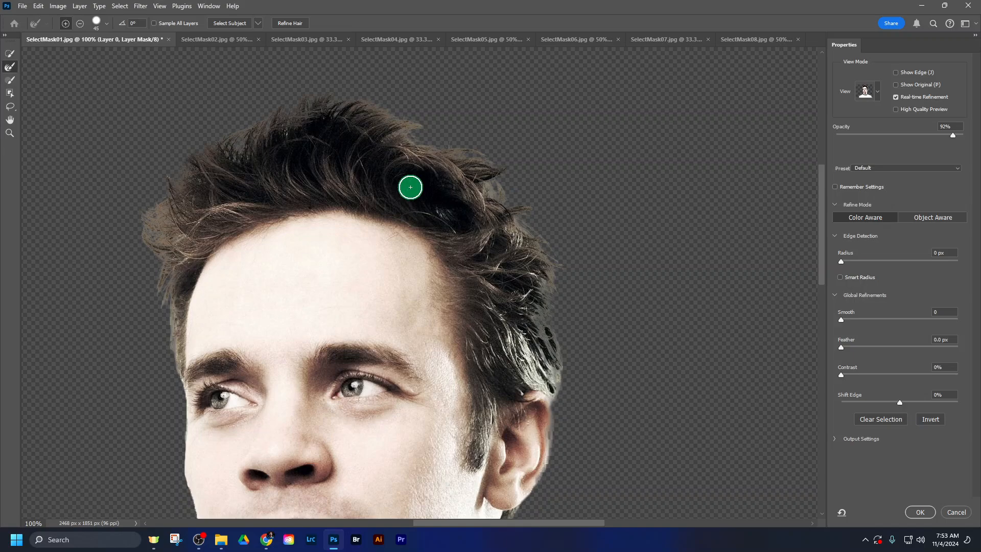
click(919, 512)
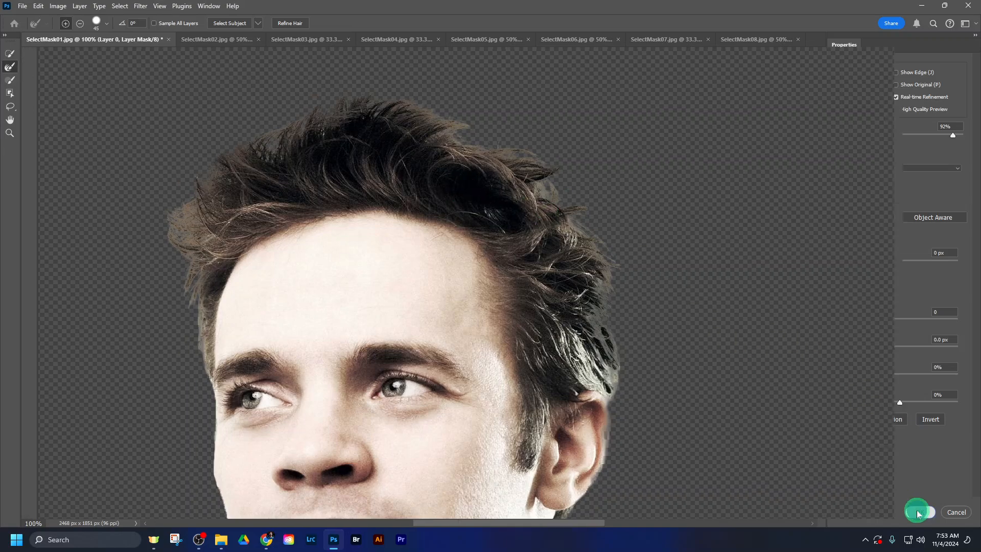
- Fit the image in the window and transfer the masked man onto the orange brick wall in SelectMask02 with the Move tool
key(ctrl+0)
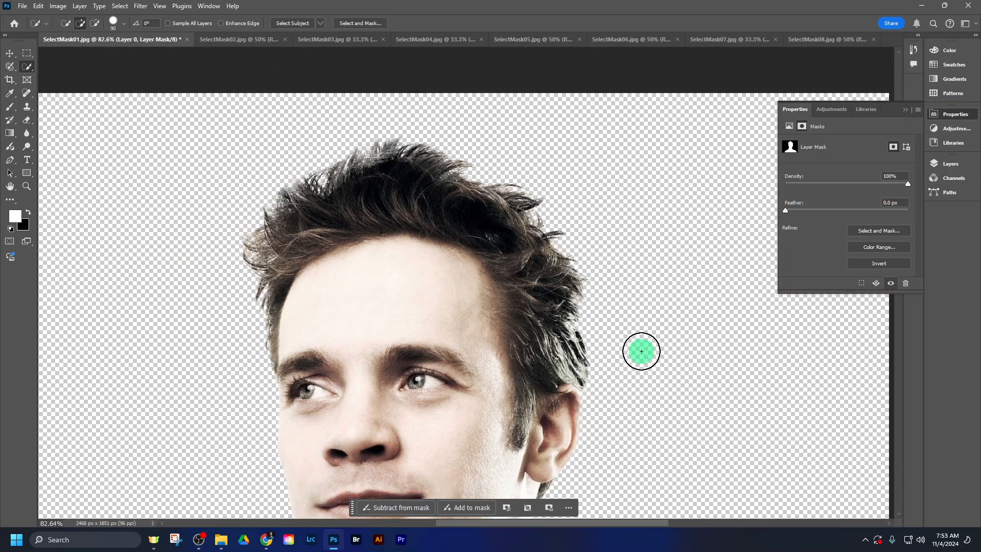
scroll(641, 351, down, 2)
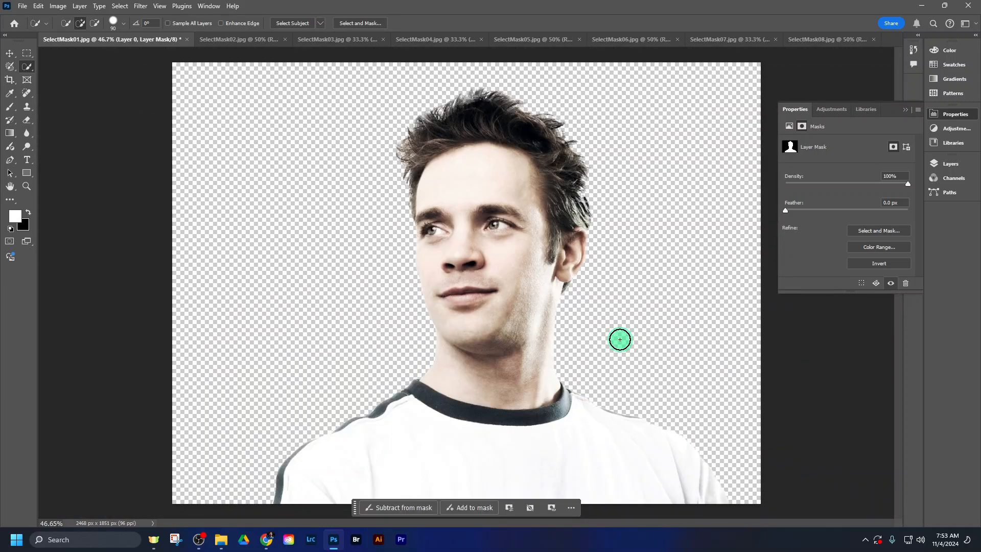
click(620, 339)
click(620, 339)
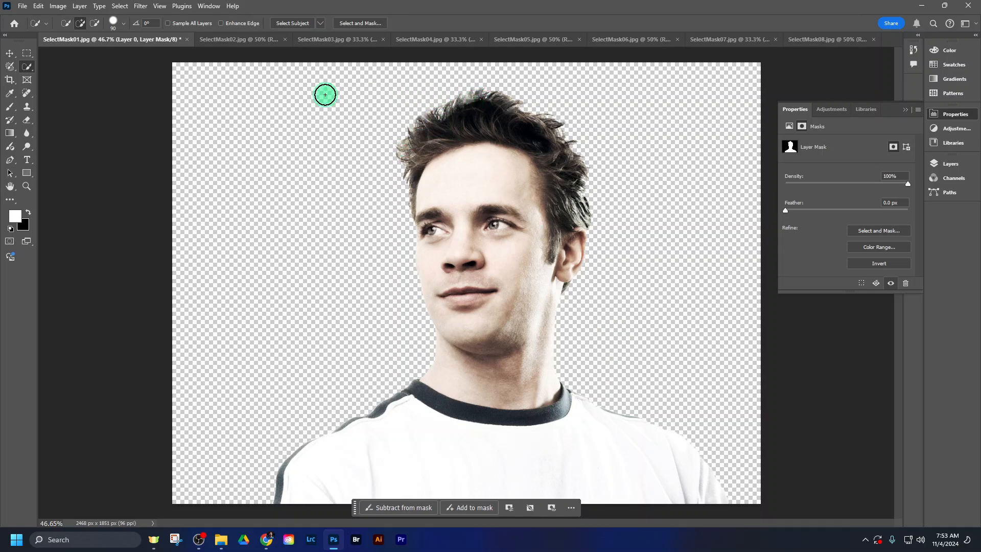
click(10, 53)
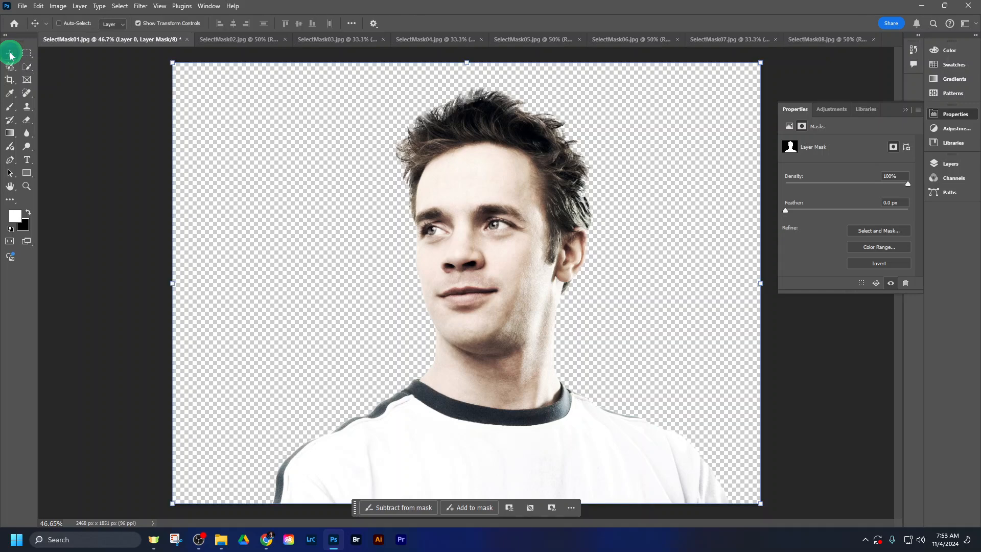
drag(476, 190, 480, 287)
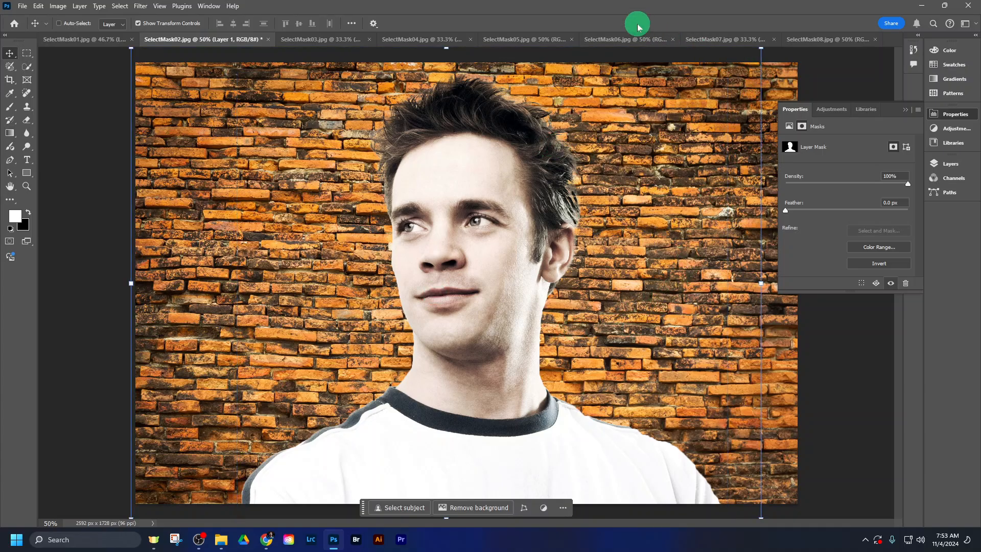
- Target the layer mask of Layer 1 in SelectMask02 and open its mask properties
click(944, 163)
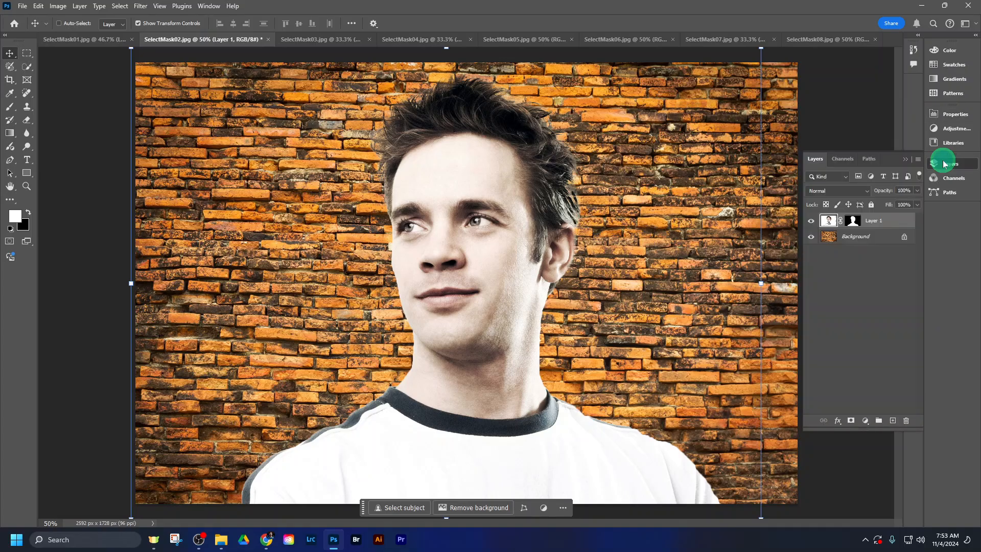
click(860, 293)
click(855, 223)
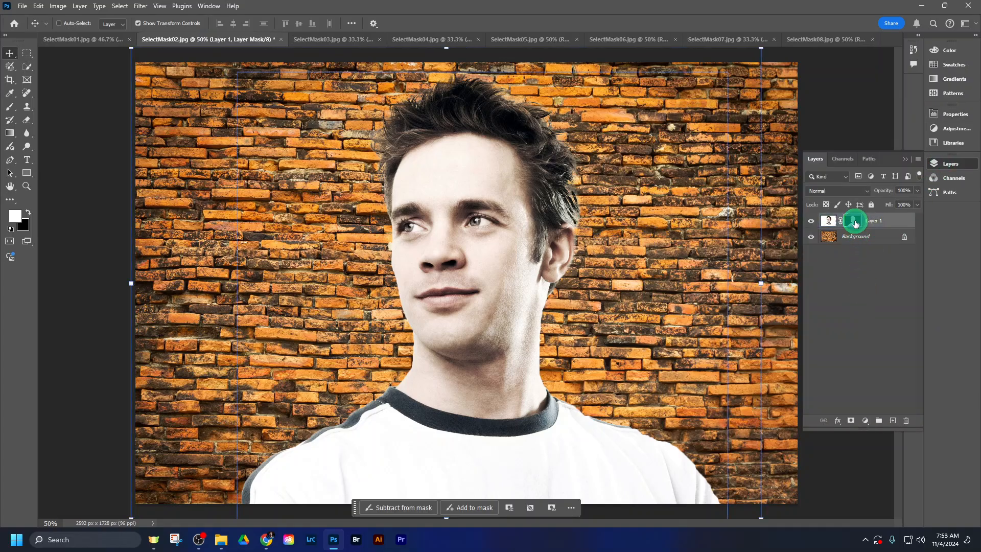
click(955, 112)
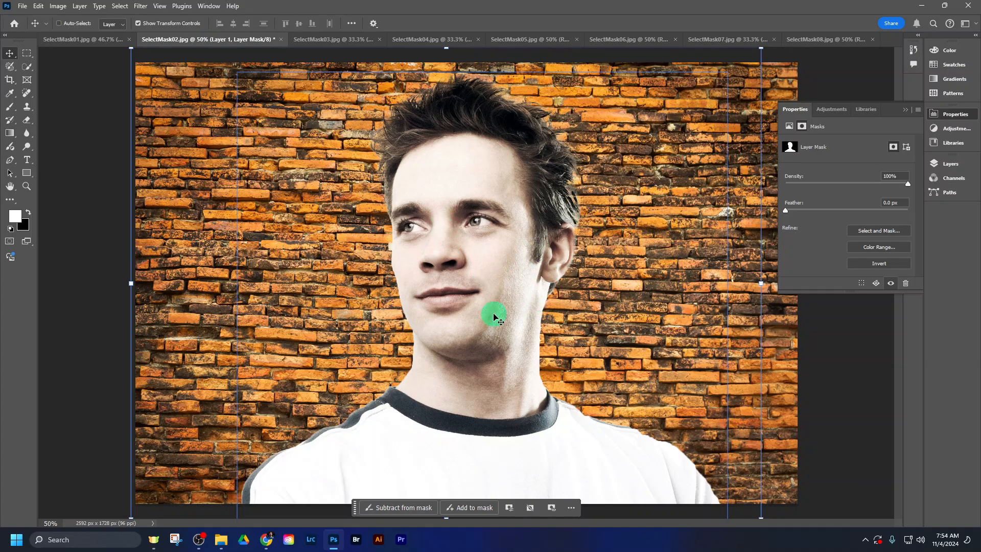
- Examine the portraits and wall backgrounds in SelectMask03 through SelectMask08, finishing on SelectMask03
click(320, 42)
click(387, 41)
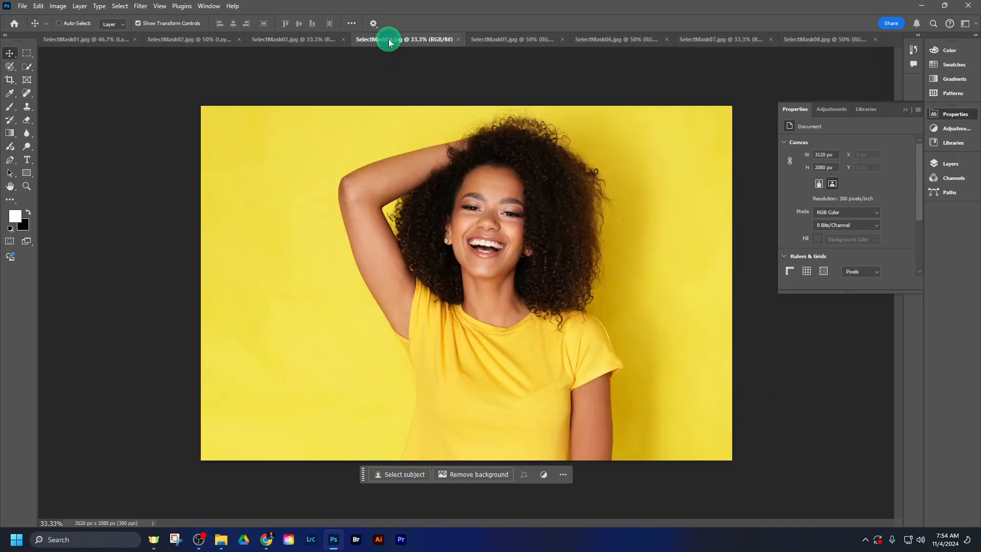
click(466, 43)
click(279, 40)
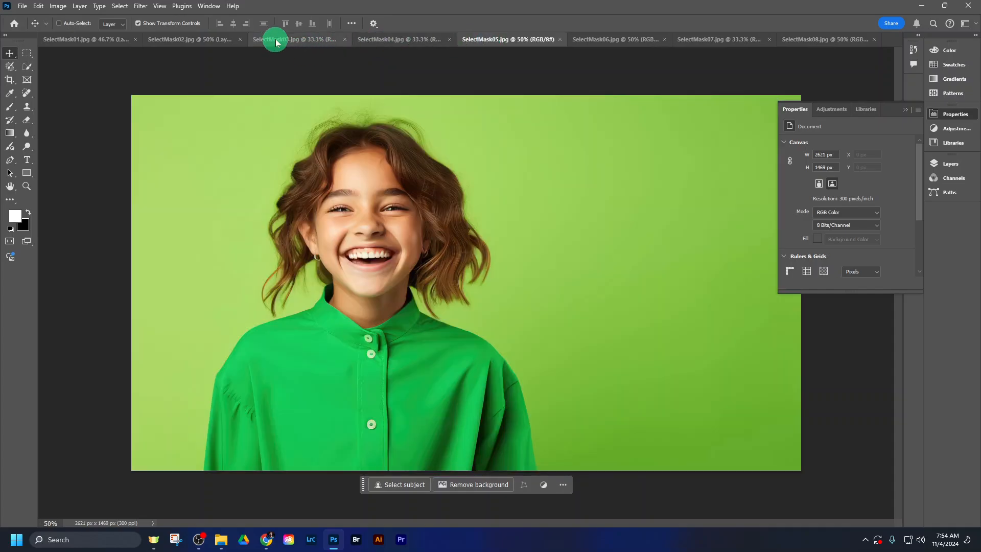
click(383, 42)
click(499, 42)
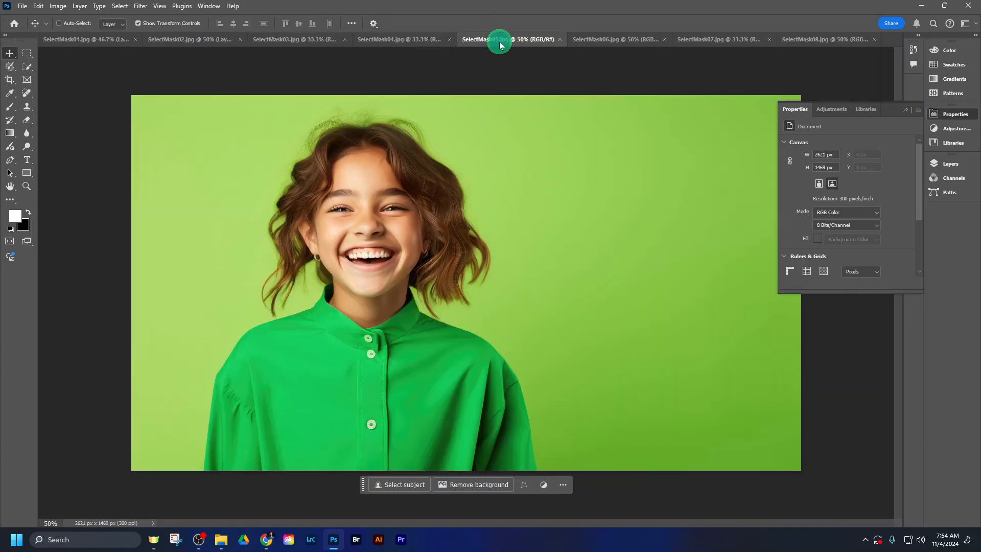
click(600, 43)
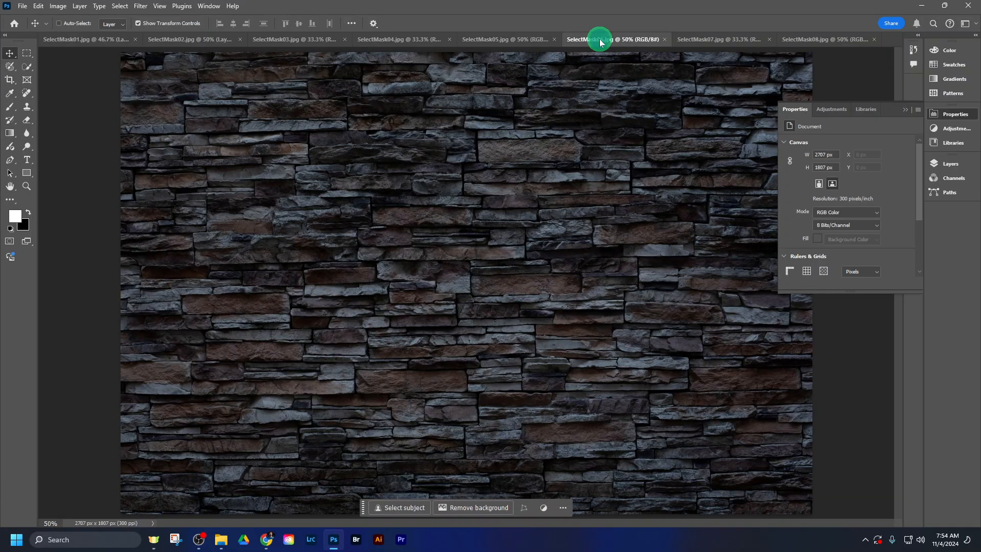
click(695, 40)
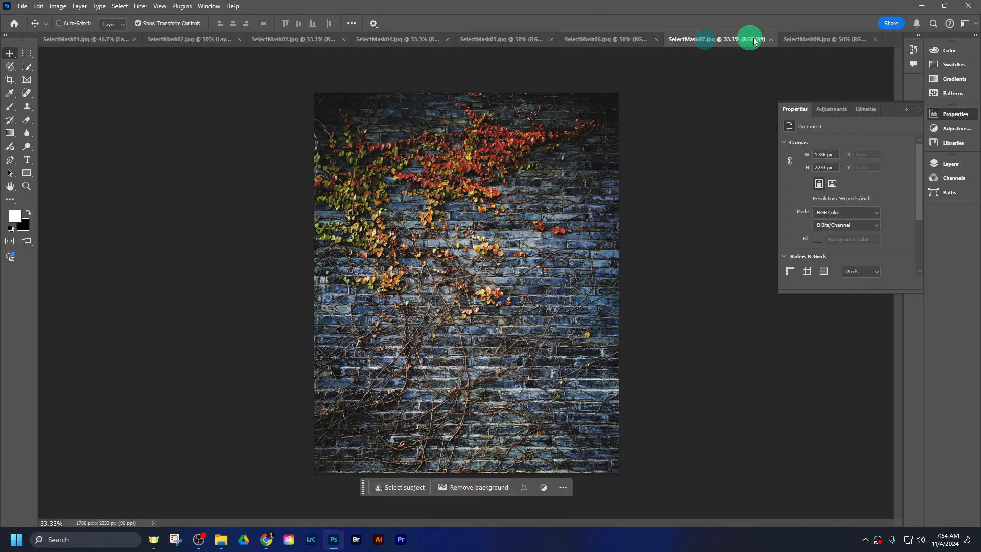
click(814, 40)
click(703, 42)
click(618, 39)
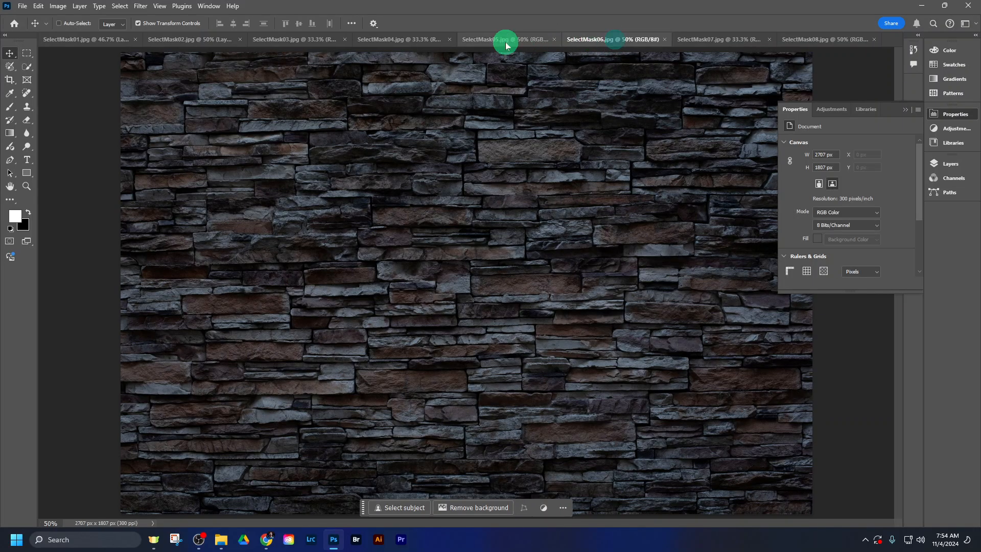
click(503, 40)
click(404, 41)
click(293, 40)
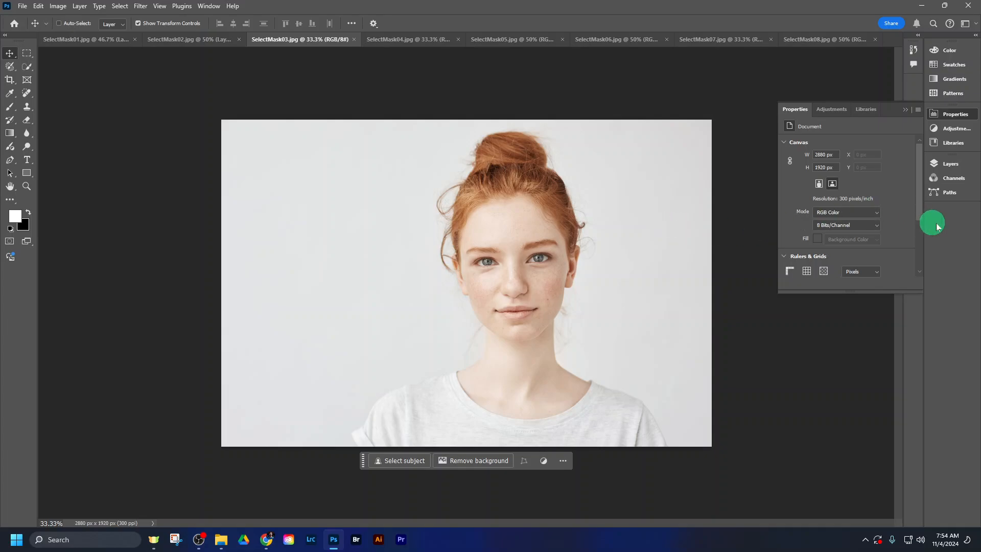
- Select the red-haired woman's hair, face, neck and shirt with the Quick Selection tool and add a layer mask from the selection
click(951, 163)
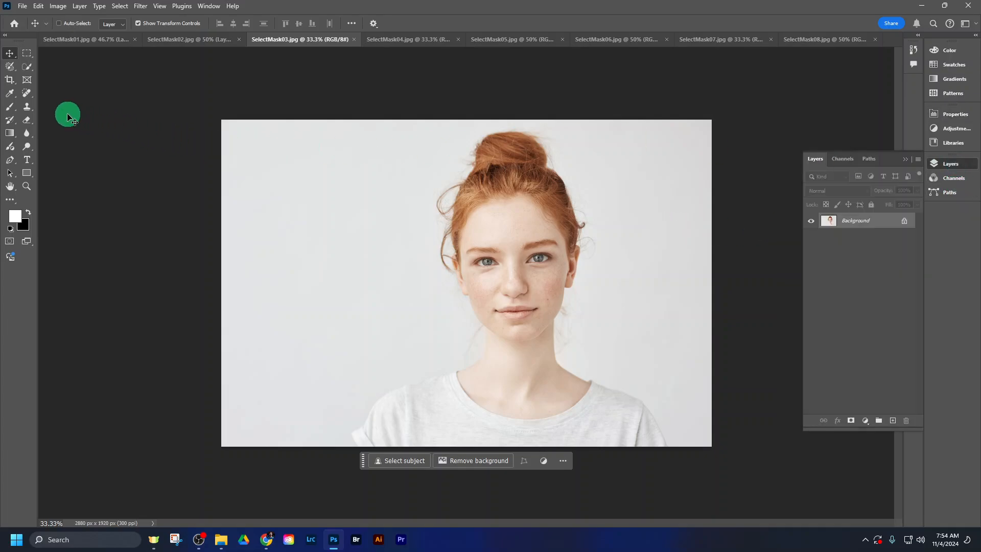
click(26, 67)
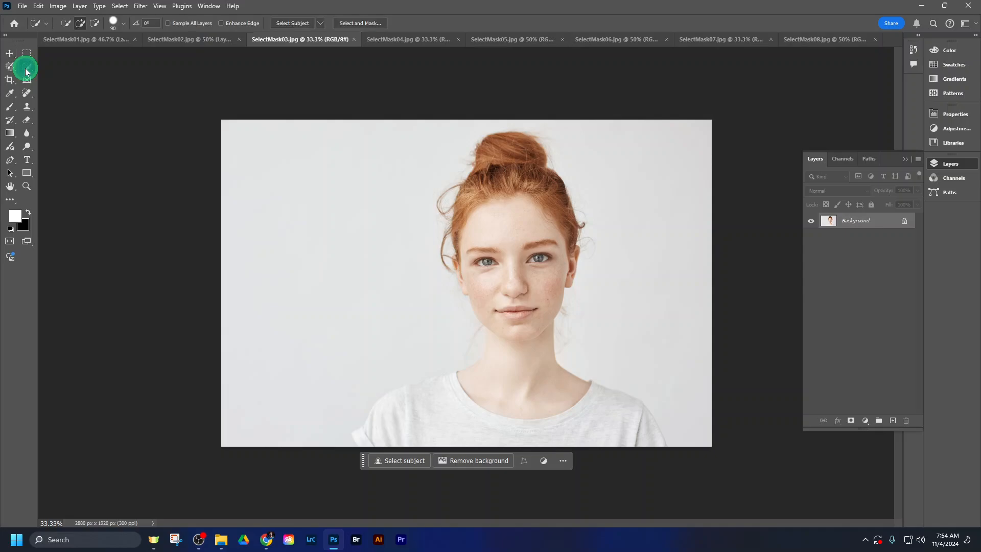
drag(514, 161, 518, 320)
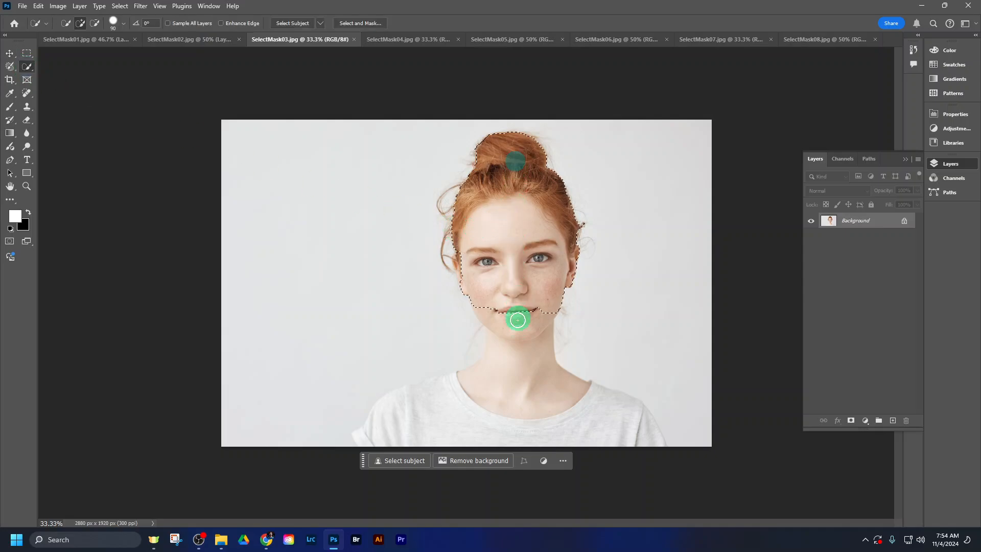
mouse_move(520, 401)
mouse_down()
mouse_move(517, 429)
mouse_move(543, 418)
mouse_move(617, 423)
mouse_move(420, 415)
mouse_move(365, 437)
mouse_move(390, 425)
mouse_move(583, 423)
mouse_move(646, 440)
mouse_move(556, 393)
mouse_move(489, 260)
mouse_move(460, 267)
mouse_move(458, 200)
mouse_up()
mouse_move(491, 167)
mouse_down()
mouse_move(560, 208)
mouse_move(565, 234)
mouse_move(527, 326)
mouse_up()
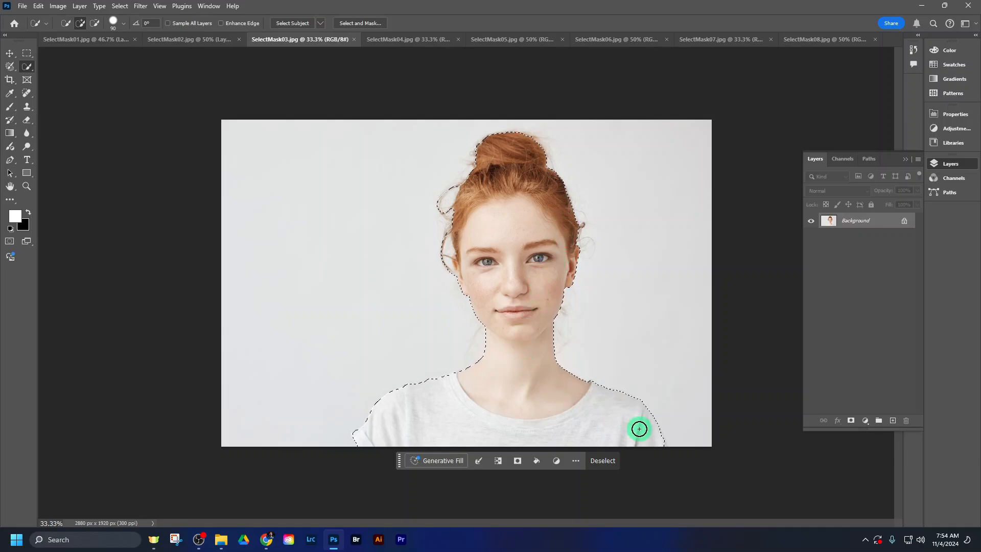
click(850, 421)
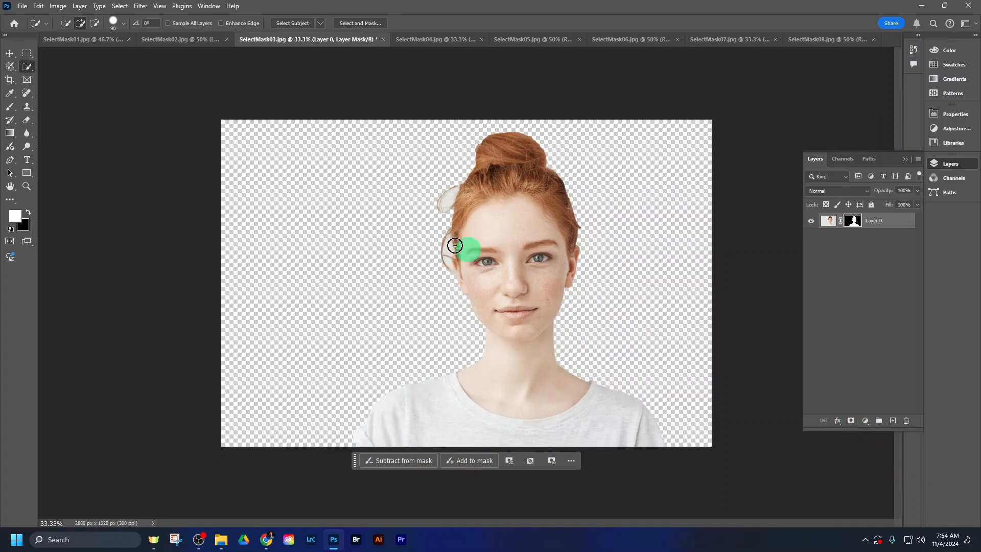
- Transfer the masked woman from SelectMask03 onto the dark stone wall in SelectMask06 with the Move tool
click(10, 54)
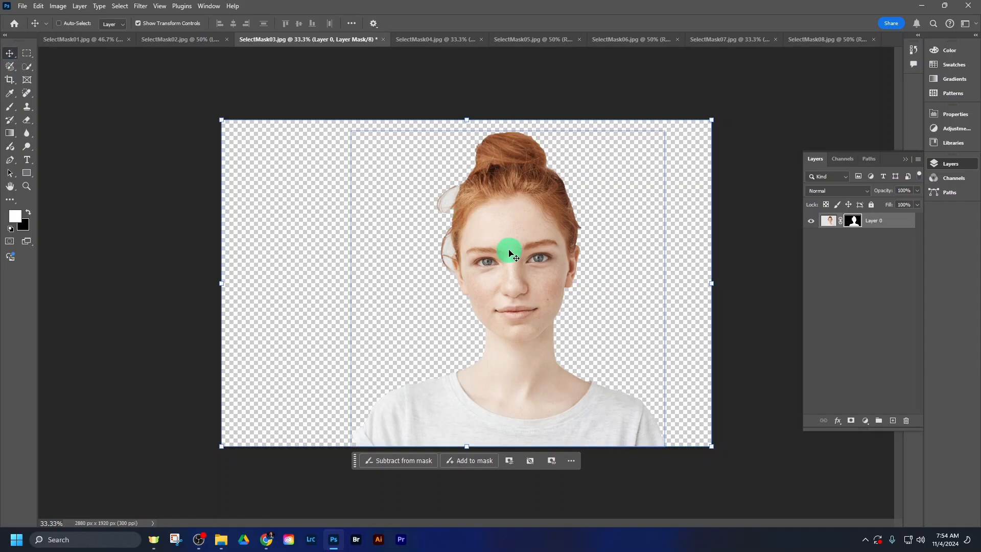
drag(511, 251, 466, 262)
drag(543, 10, 628, 41)
drag(396, 272, 396, 272)
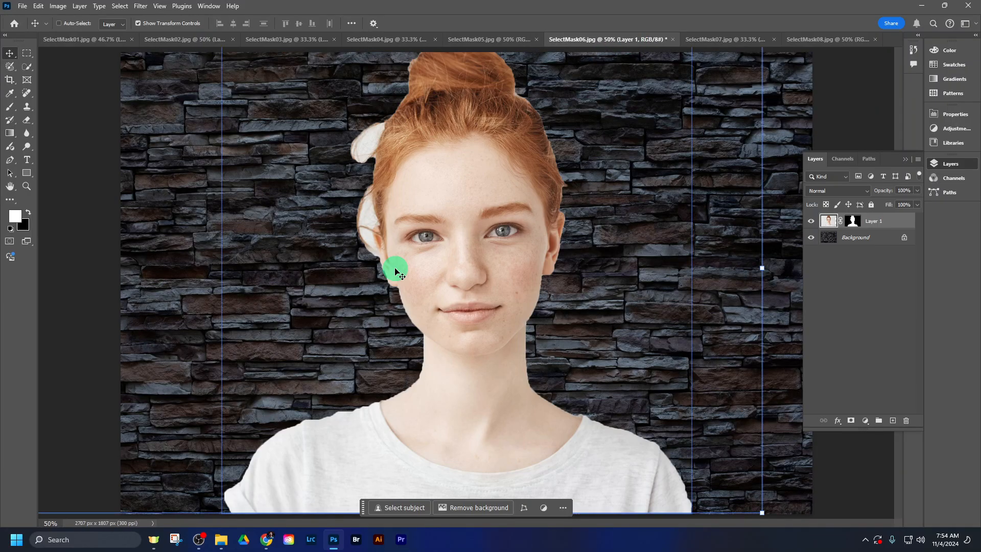
- Scale the woman's layer to 87.44% and reposition her against the stone wall along the image's lower edge
scroll(477, 272, down, 2)
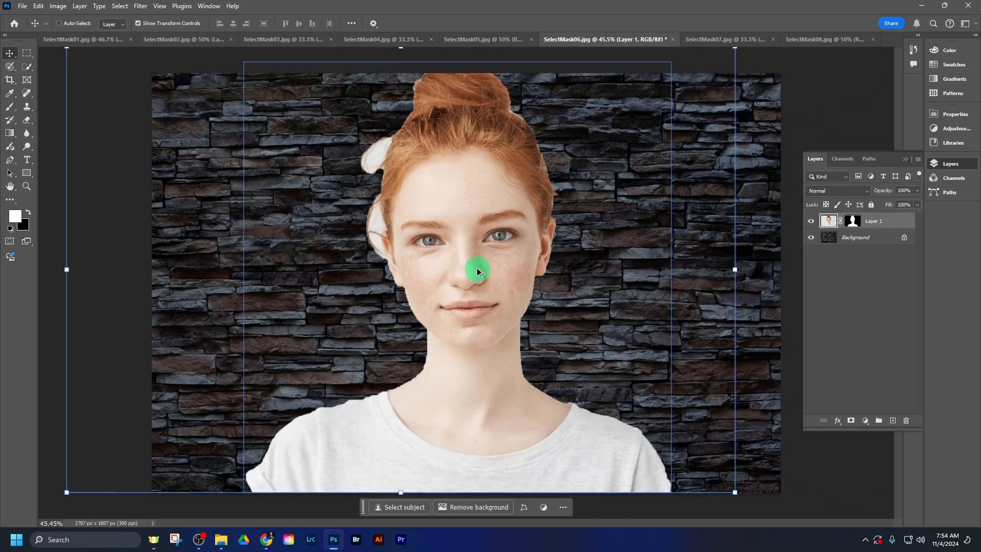
drag(710, 68, 633, 118)
drag(392, 241, 461, 242)
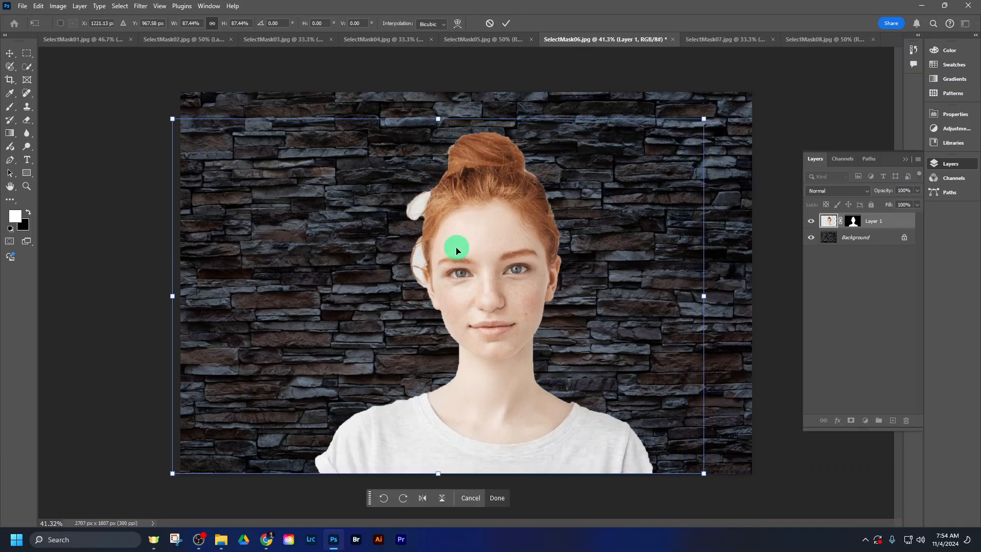
- Open the woman's layer mask in Select and Mask and set the preview opacity to 76%
click(853, 223)
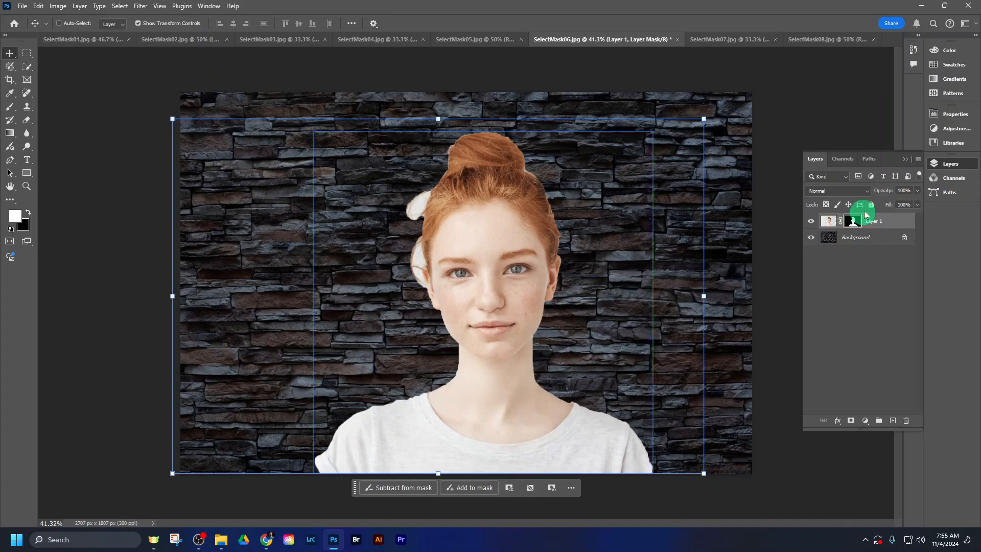
click(946, 121)
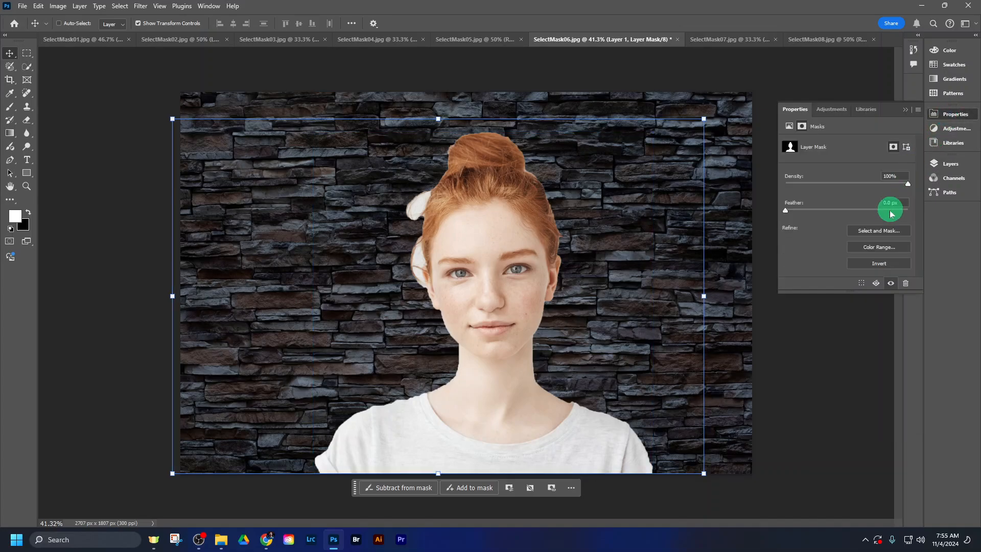
click(881, 226)
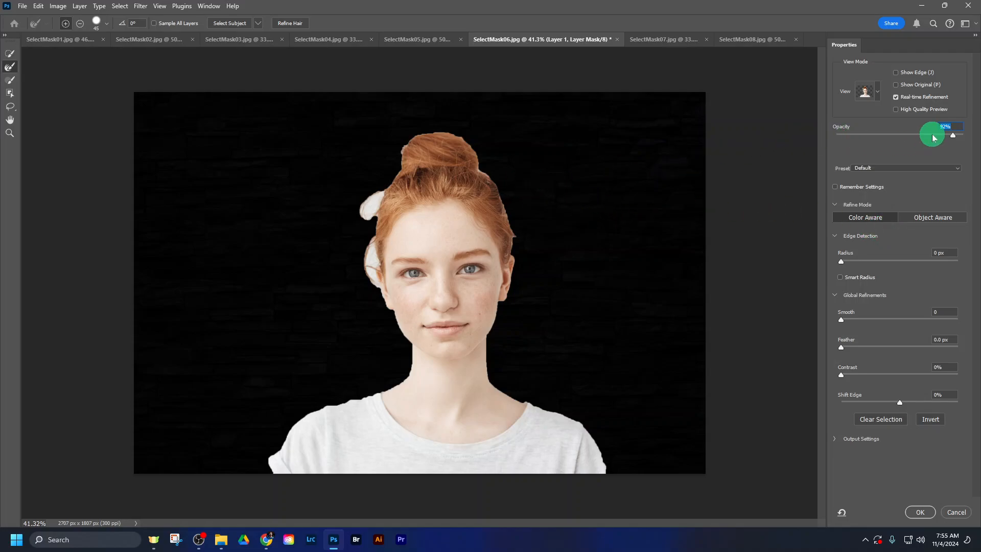
click(931, 134)
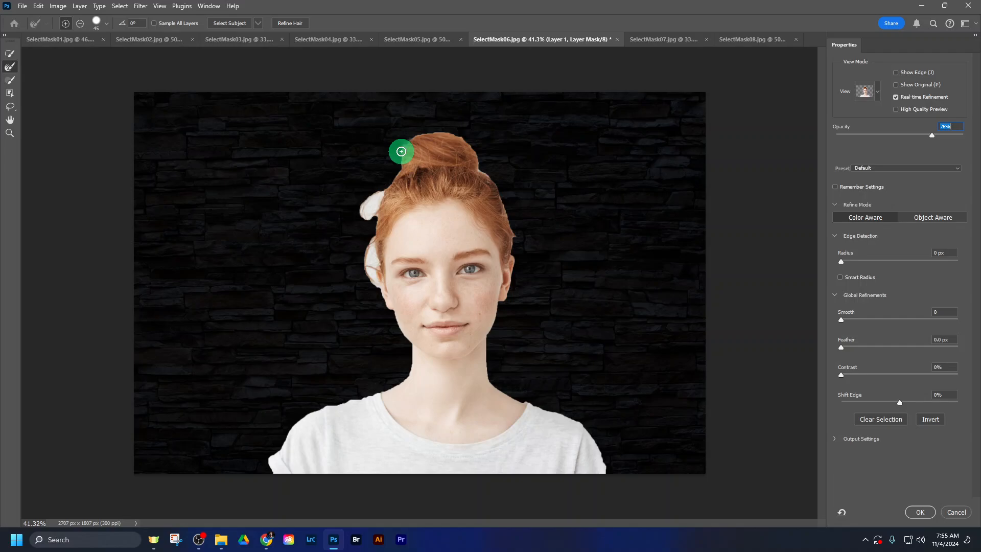
- Refine the mask along the outer edge of the hair bun, beside the upper loose strand, with a smaller Refine Edge Brush
key(ctrl+plus)
key(ctrl+plus)
key(ctrl+plus)
key(ctrl+plus)
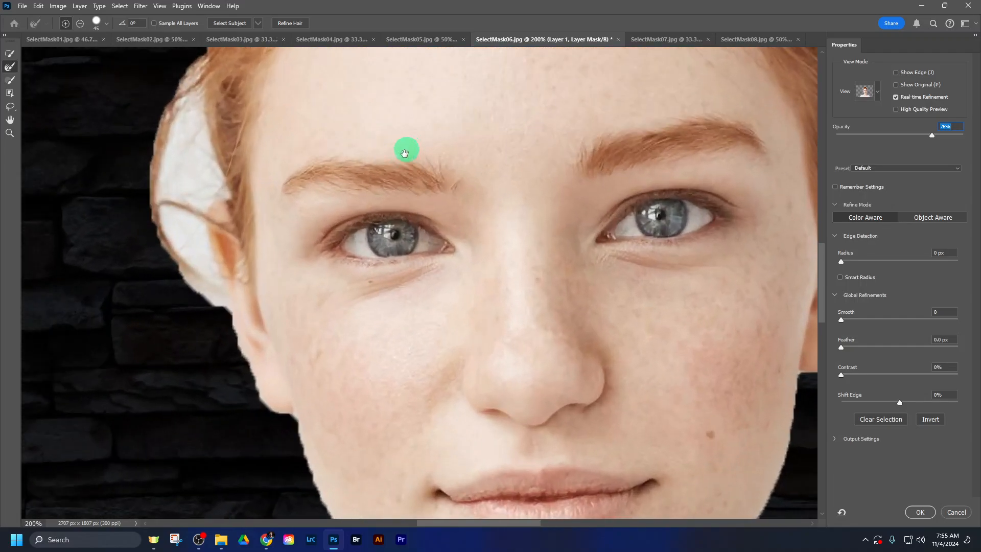
drag(404, 152, 257, 468)
drag(272, 150, 281, 424)
click(478, 201)
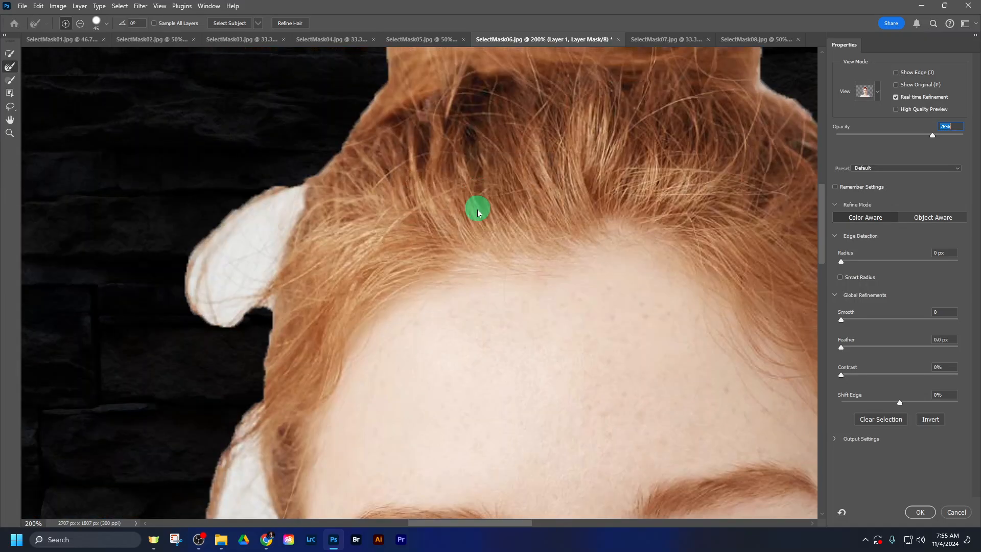
drag(478, 213, 322, 324)
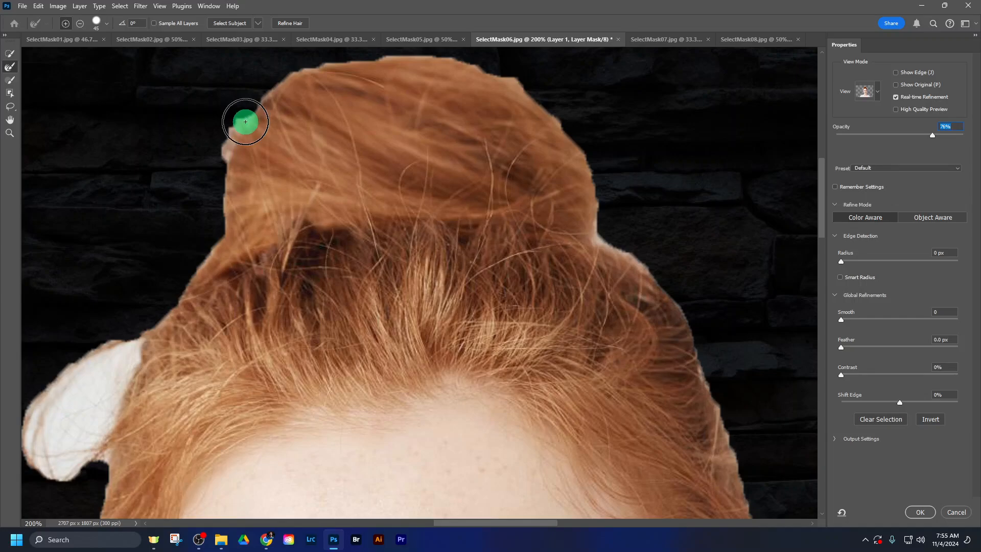
key(bracketleft)
drag(245, 123, 216, 169)
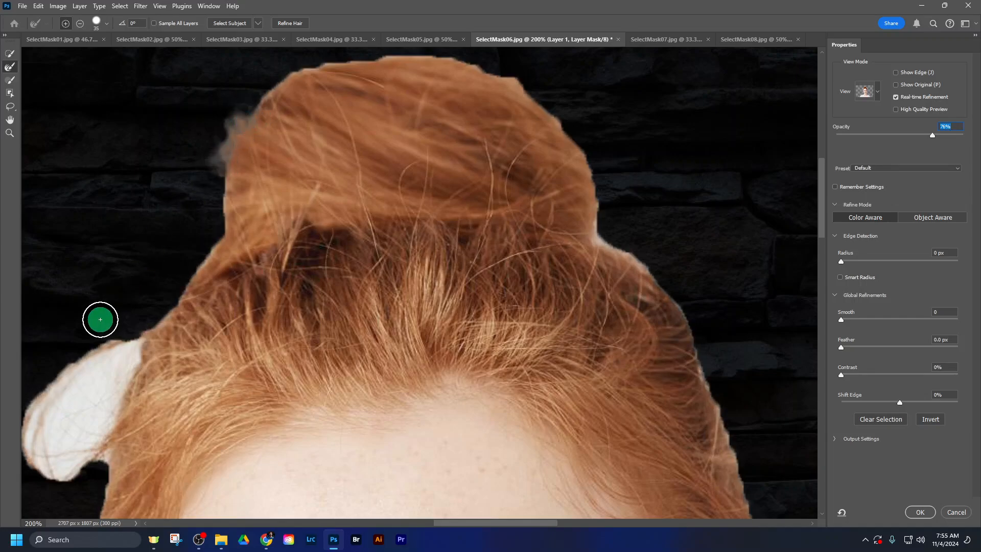
- Brush over the white background inside the upper loose hair loop with the Refine Edge Brush to keep only the strands
drag(221, 270, 327, 150)
drag(246, 221, 206, 247)
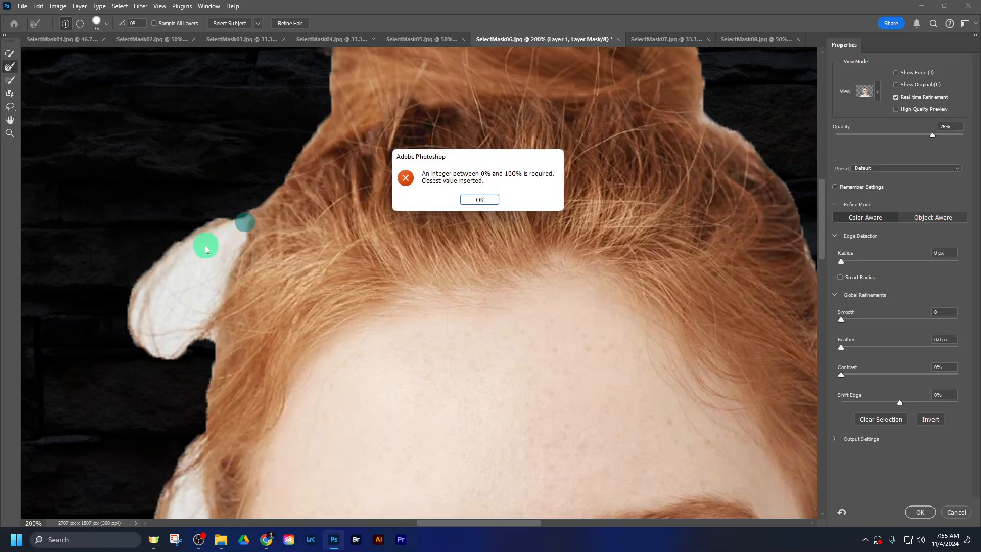
click(474, 200)
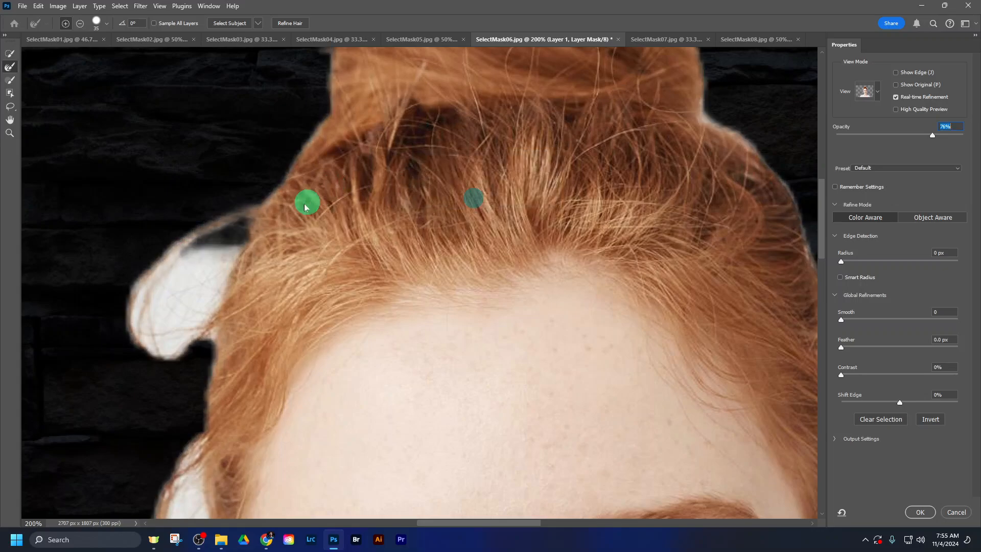
mouse_move(306, 204)
mouse_down()
mouse_move(187, 248)
mouse_move(144, 291)
mouse_move(174, 263)
mouse_move(139, 315)
mouse_move(164, 333)
mouse_move(203, 318)
mouse_move(158, 349)
mouse_move(239, 243)
mouse_move(202, 269)
mouse_move(154, 329)
mouse_move(211, 245)
mouse_move(171, 272)
mouse_move(156, 303)
mouse_move(262, 274)
mouse_move(211, 321)
mouse_move(211, 362)
mouse_move(289, 238)
mouse_up()
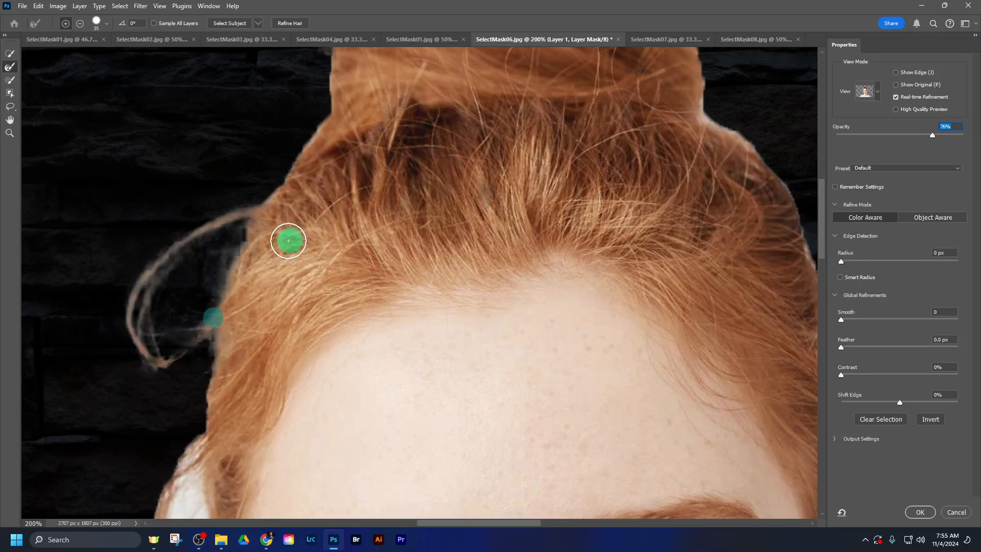
- Remove the white background from the lower loose hair loop beside the ear with the Refine Edge Brush
key(space)
drag(190, 300, 303, 50)
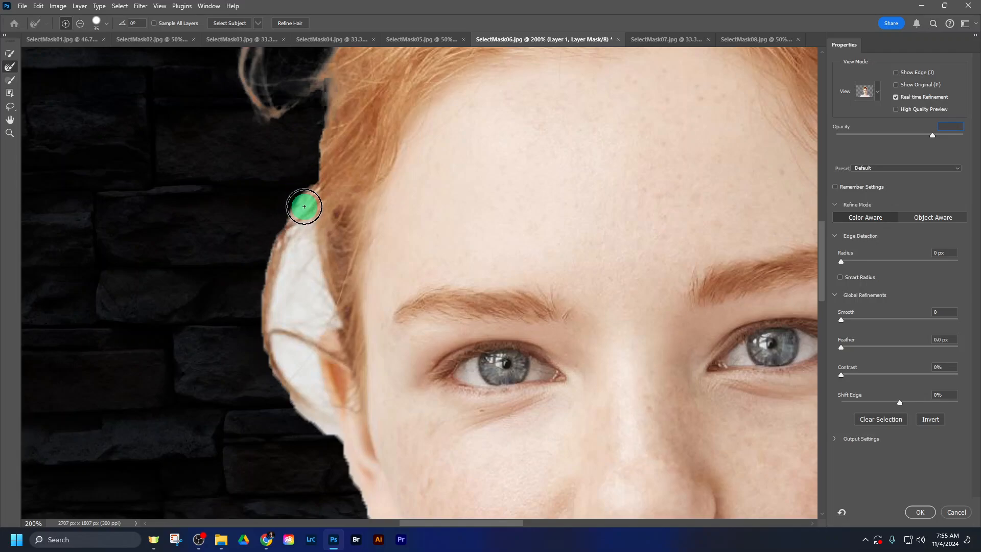
drag(303, 206, 293, 259)
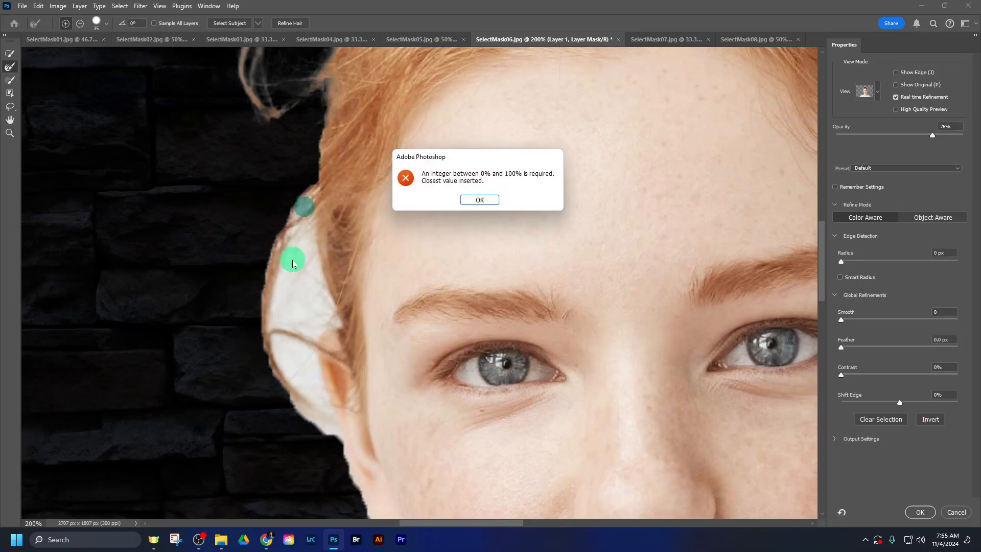
click(479, 201)
mouse_move(267, 235)
mouse_down()
mouse_move(300, 284)
mouse_move(303, 318)
mouse_move(312, 280)
mouse_move(319, 325)
mouse_move(281, 284)
mouse_move(282, 348)
mouse_move(291, 383)
mouse_move(294, 322)
mouse_move(300, 371)
mouse_move(332, 446)
mouse_move(313, 338)
mouse_up()
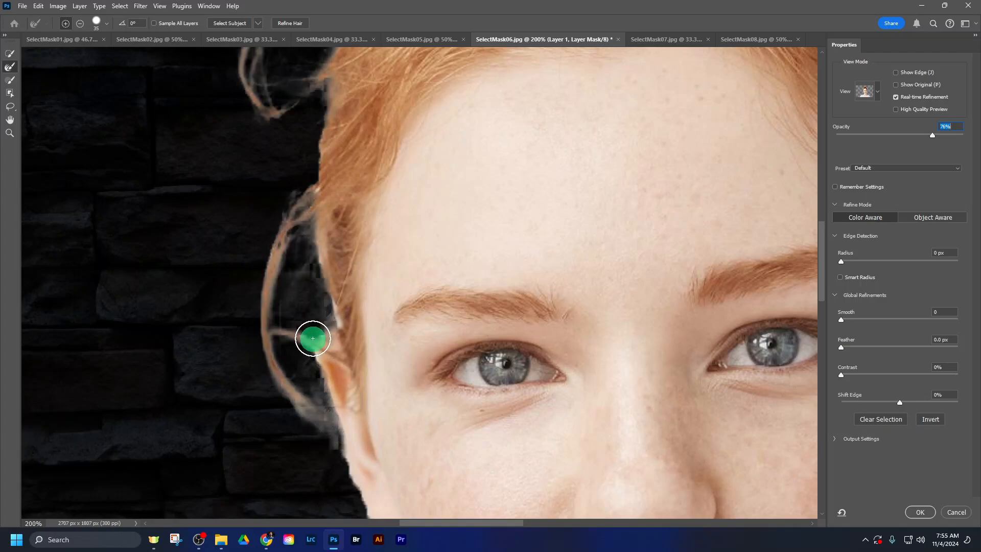
- Refine the hair outline around the whole bun and down both sides of the head with the Refine Edge Brush
key(ctrl+minus)
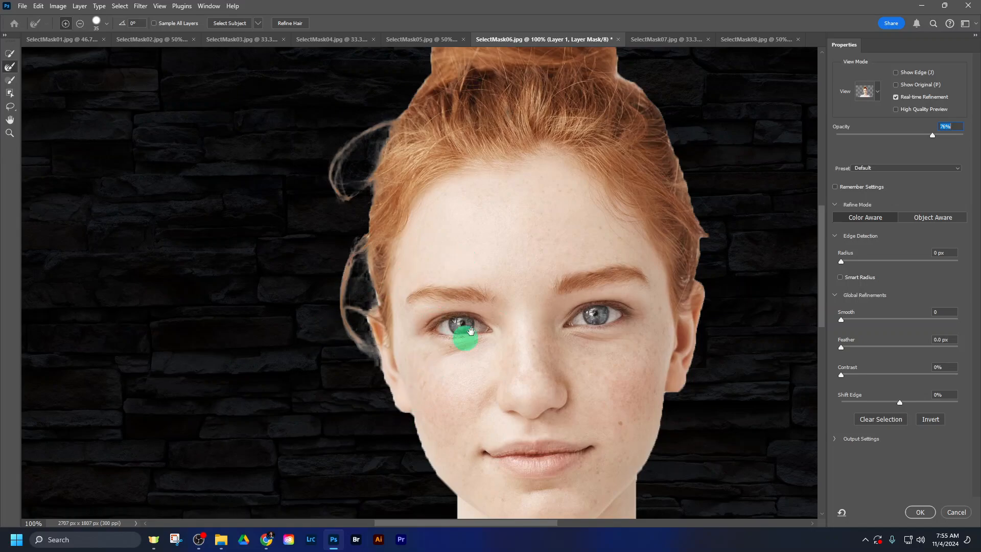
drag(610, 122, 467, 230)
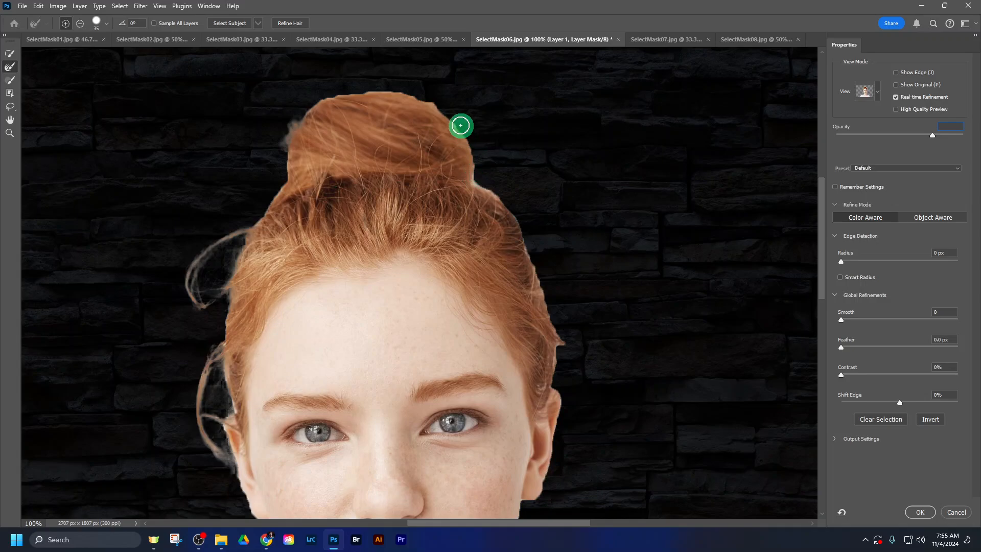
click(295, 121)
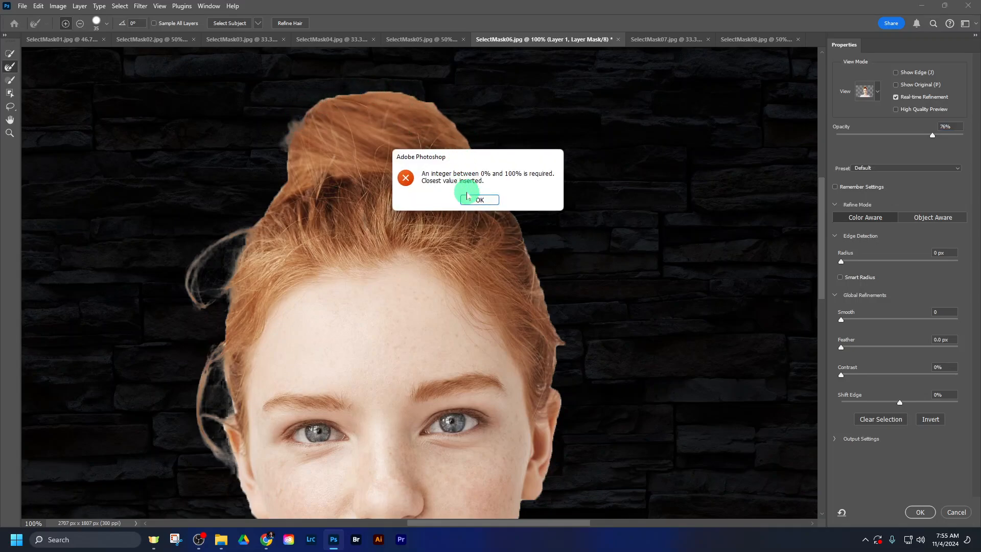
click(479, 200)
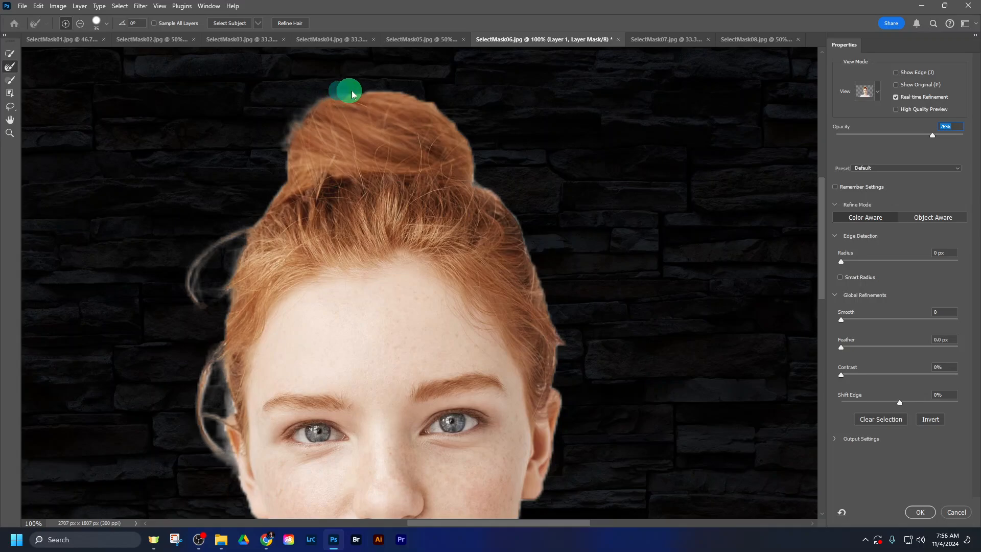
mouse_move(352, 94)
mouse_down()
mouse_move(407, 93)
mouse_move(467, 137)
mouse_move(459, 131)
mouse_move(478, 188)
mouse_move(512, 224)
mouse_move(506, 211)
mouse_move(571, 357)
mouse_move(559, 338)
mouse_move(556, 373)
mouse_up()
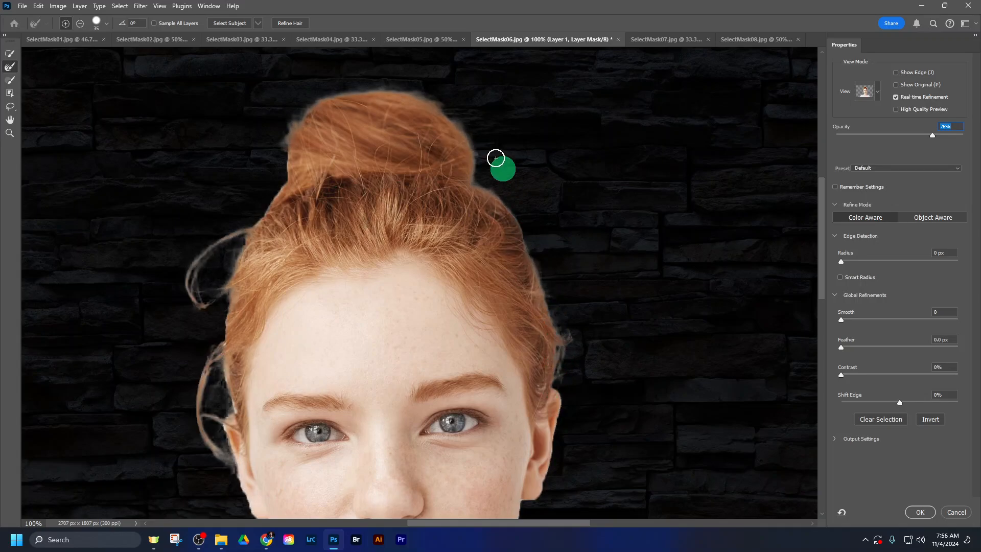
drag(286, 185, 251, 226)
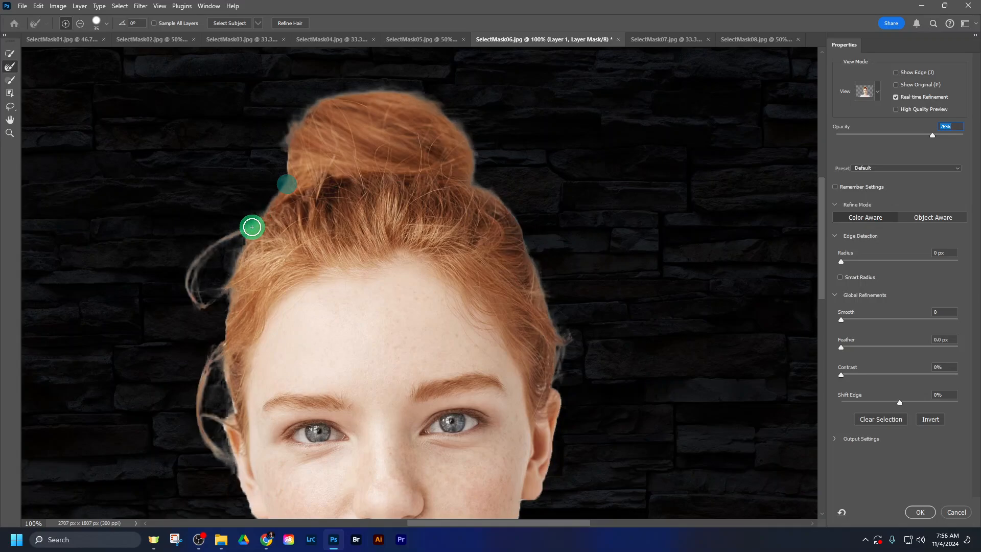
mouse_move(280, 179)
mouse_down()
mouse_move(299, 116)
mouse_move(279, 191)
mouse_move(285, 168)
mouse_up()
mouse_move(295, 120)
mouse_down()
mouse_move(339, 89)
mouse_move(386, 85)
mouse_move(421, 99)
mouse_up()
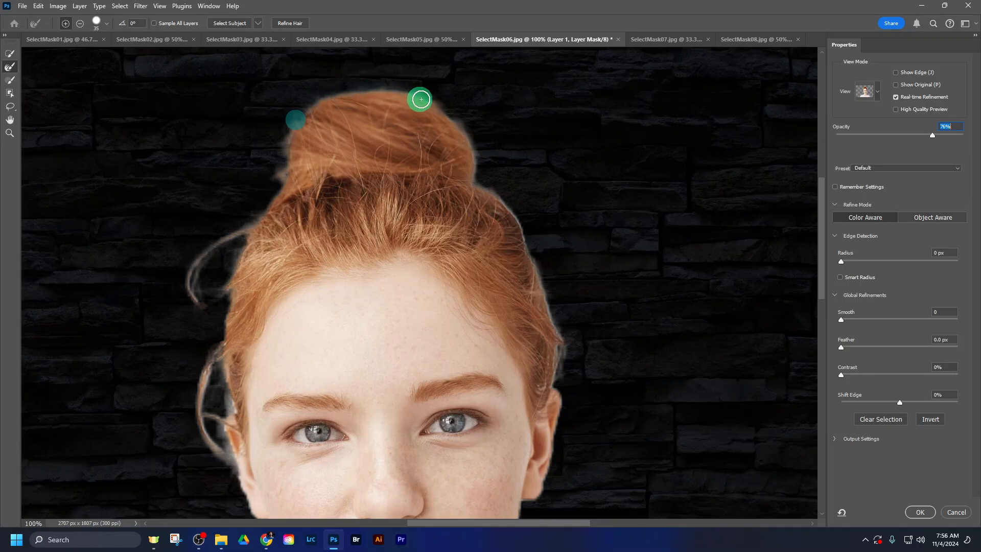
- Clean up the mask edge along the woman's neck and shoulder using the size 30 Brush tool in subtract mode
drag(531, 294, 486, 151)
drag(531, 277, 561, 173)
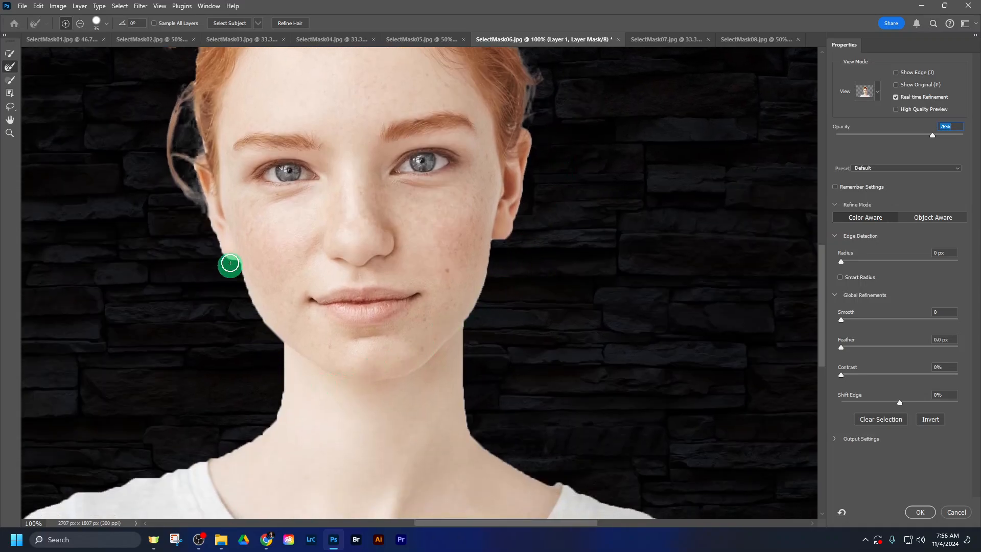
drag(501, 419, 459, 192)
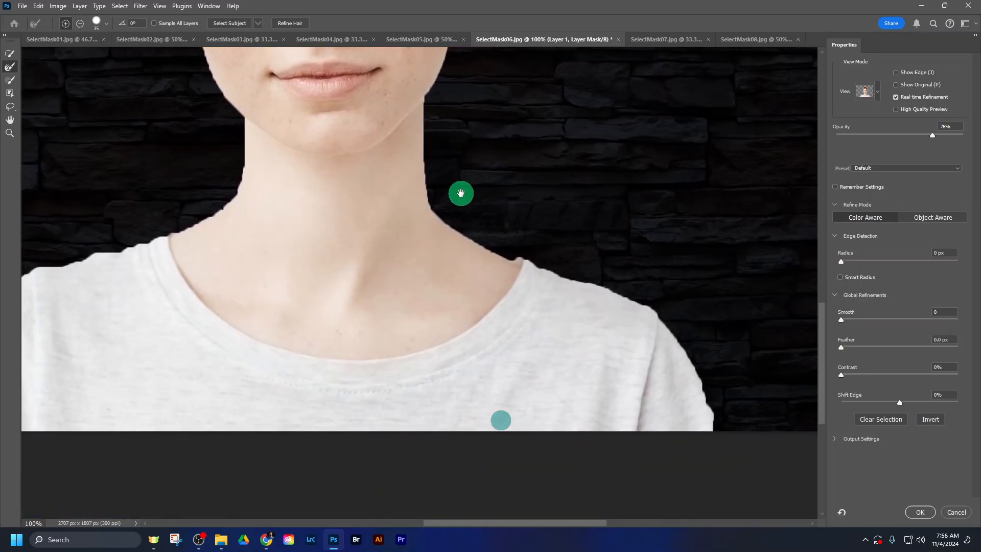
drag(291, 258, 560, 291)
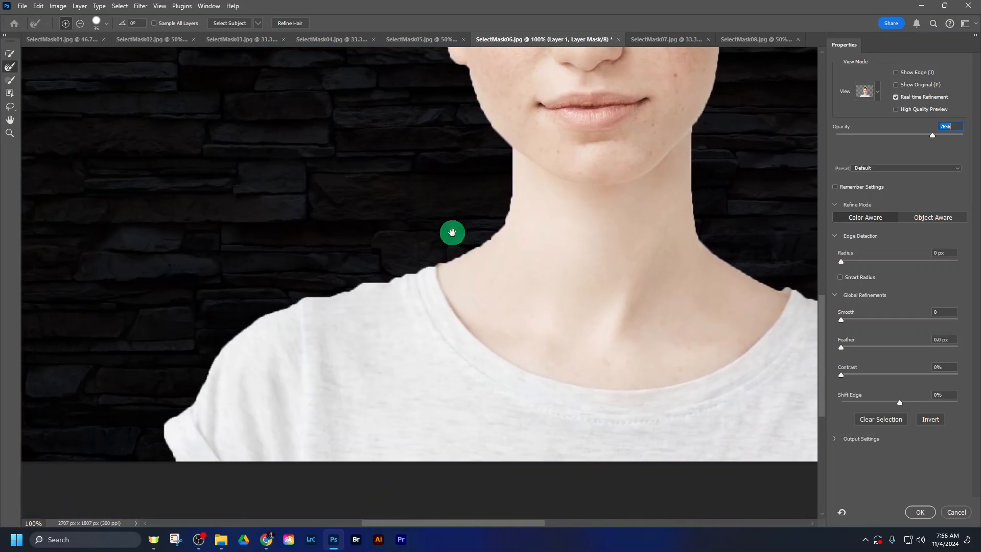
click(10, 80)
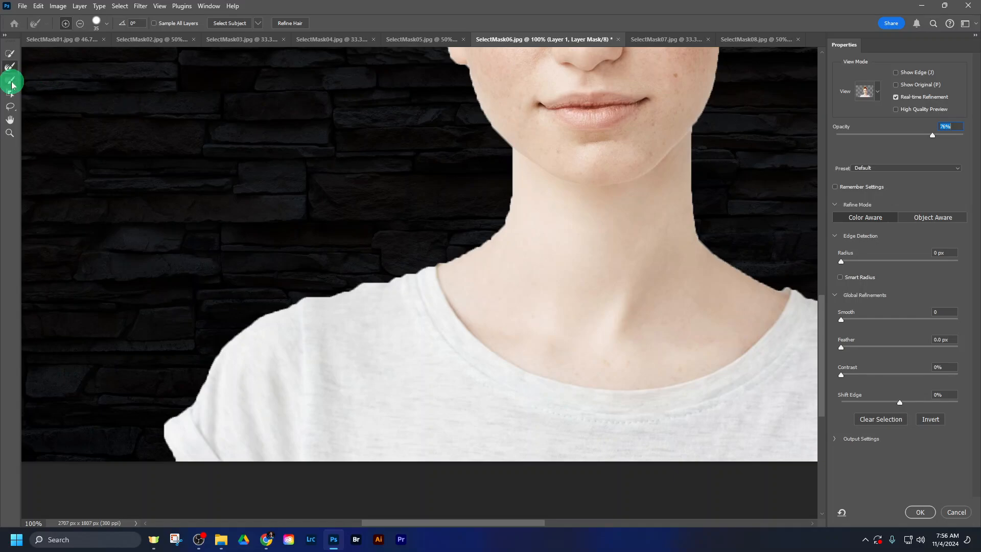
click(461, 252)
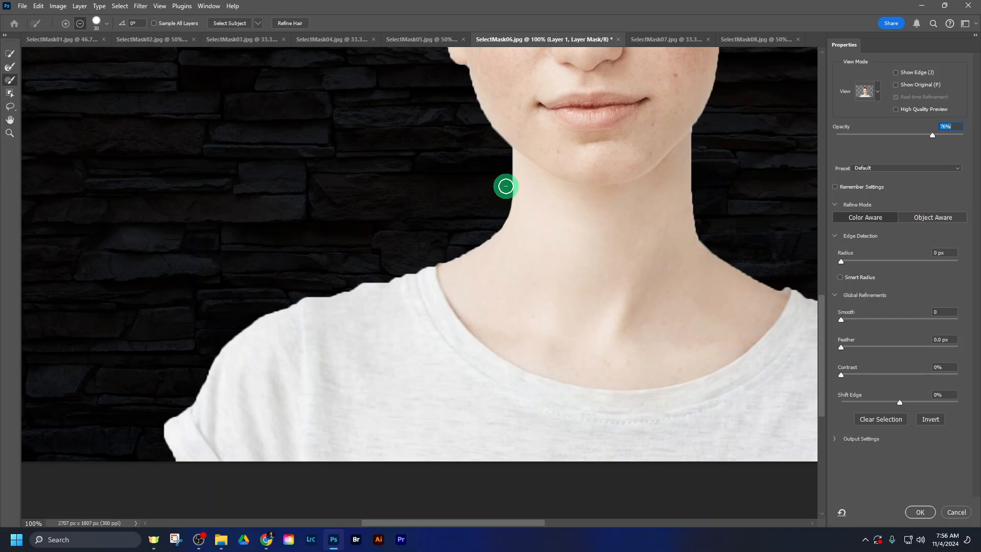
drag(661, 269, 558, 280)
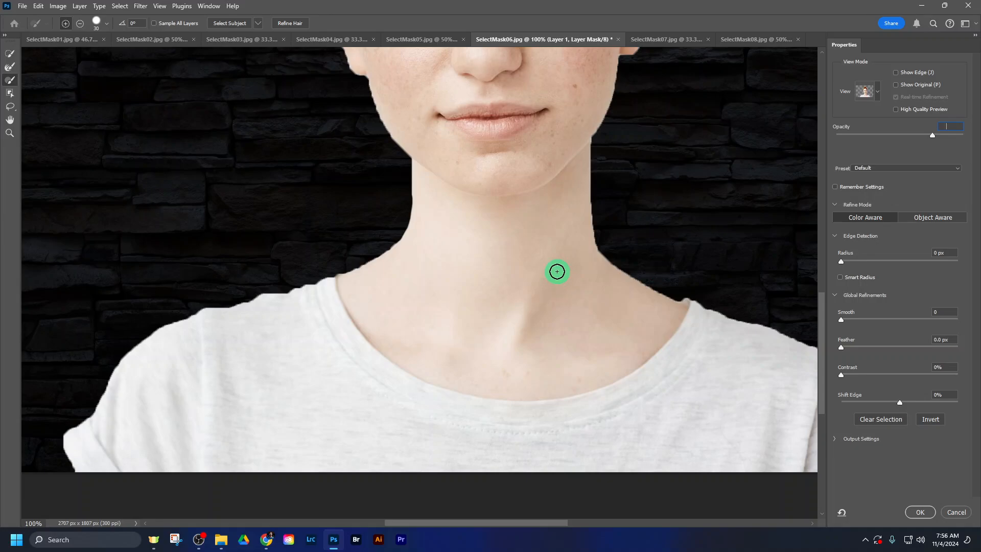
- Apply the refined mask to the woman's layer and leave Select and Mask
key(ctrl+minus)
key(ctrl+minus)
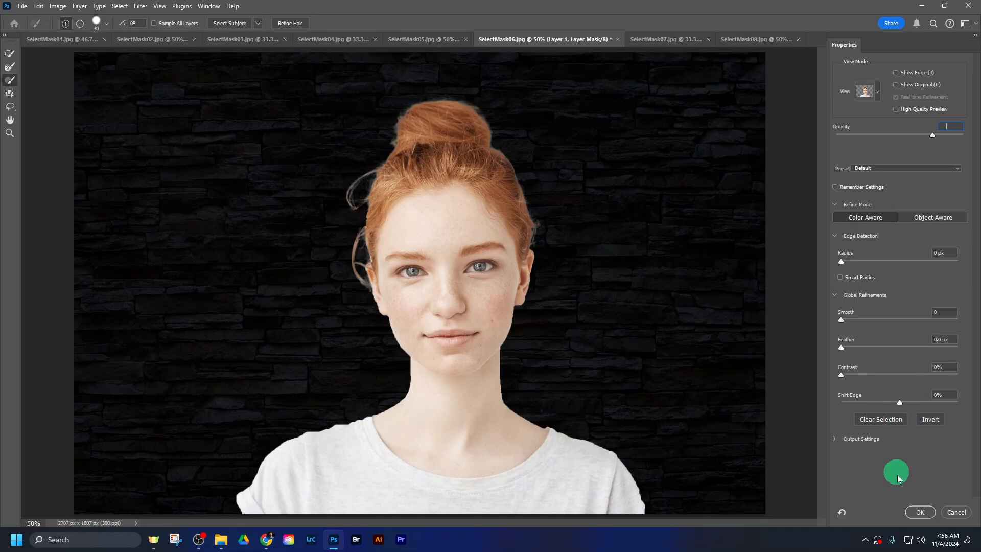
click(919, 512)
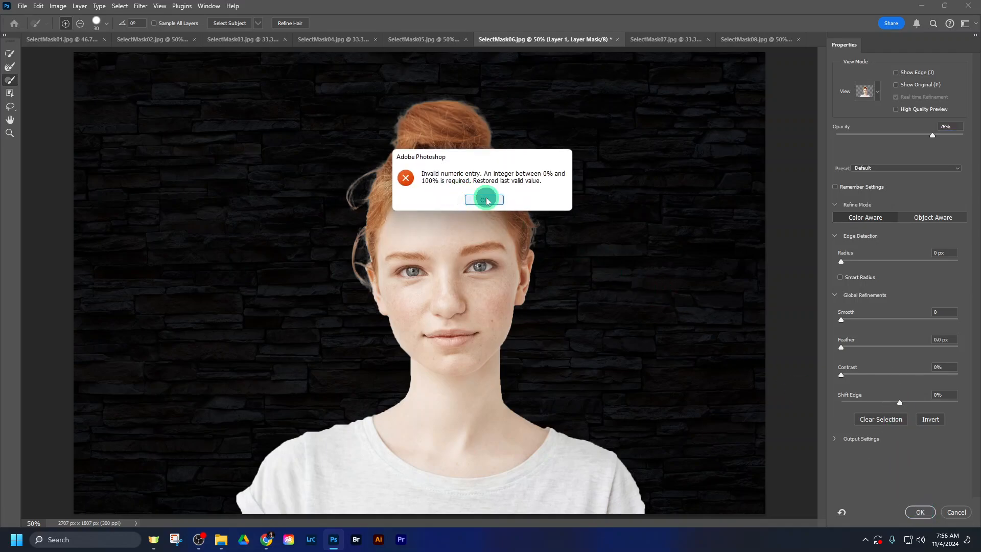
click(484, 200)
click(920, 511)
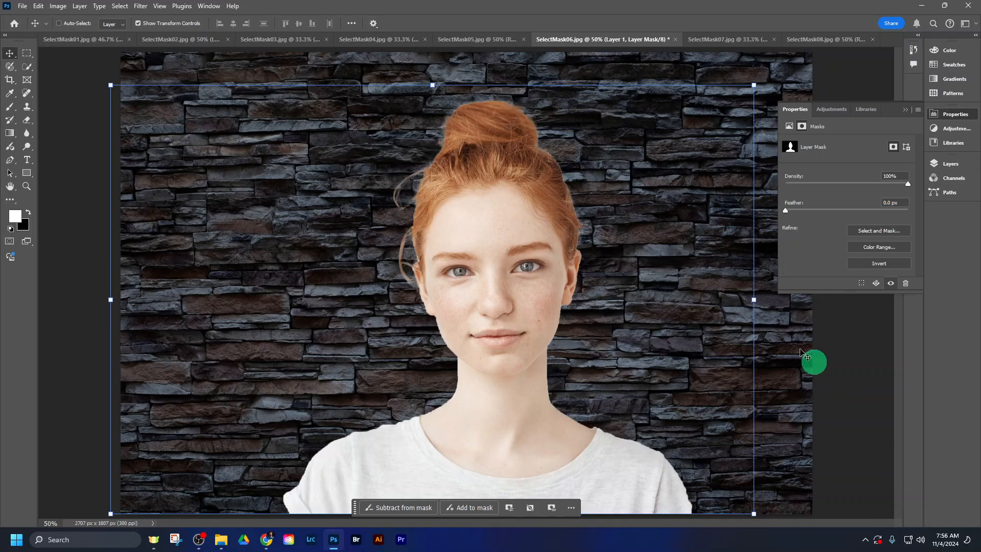
- Add a drop shadow to the man's layer in SelectMask02.jpg with 41% spread and 40 px size
click(174, 41)
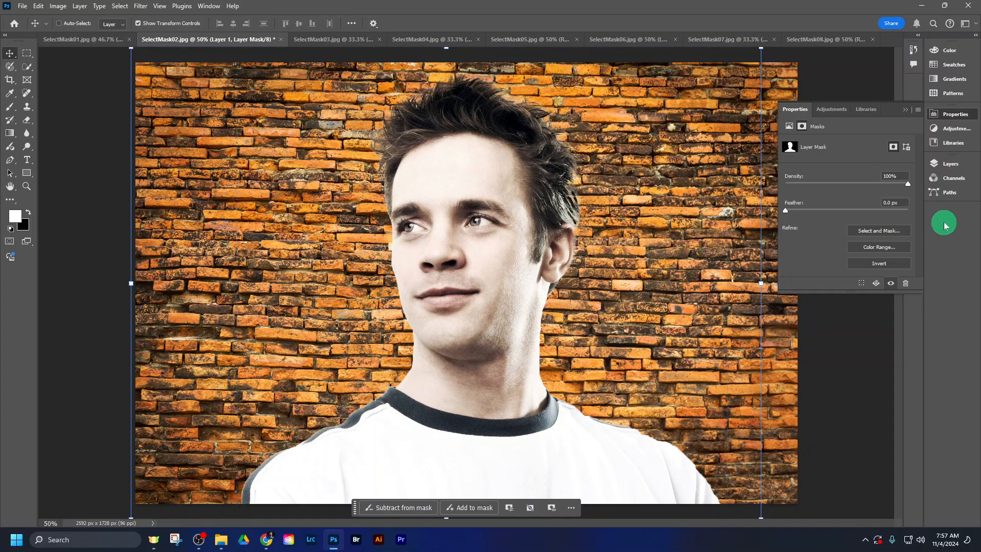
click(947, 164)
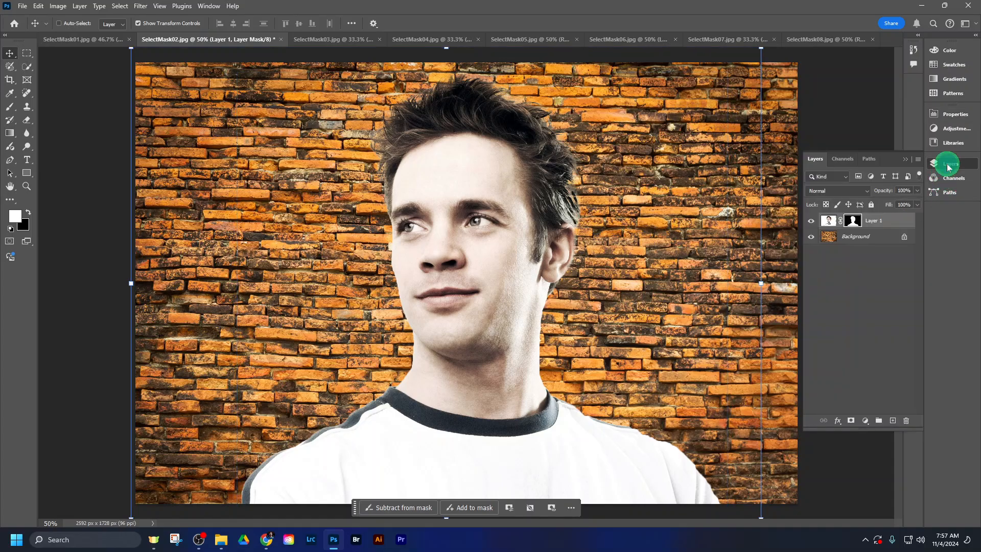
click(837, 420)
click(844, 521)
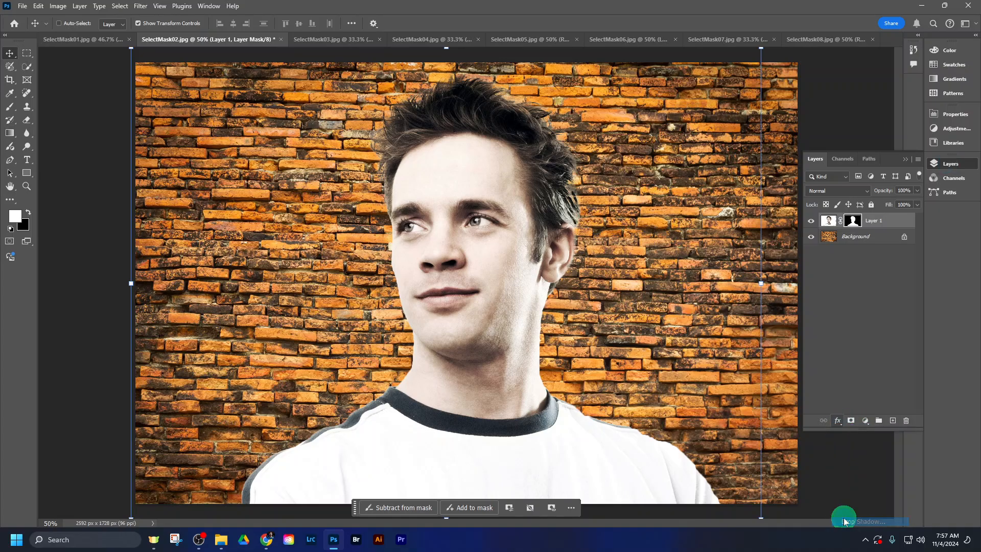
drag(623, 65, 799, 82)
drag(708, 172, 714, 189)
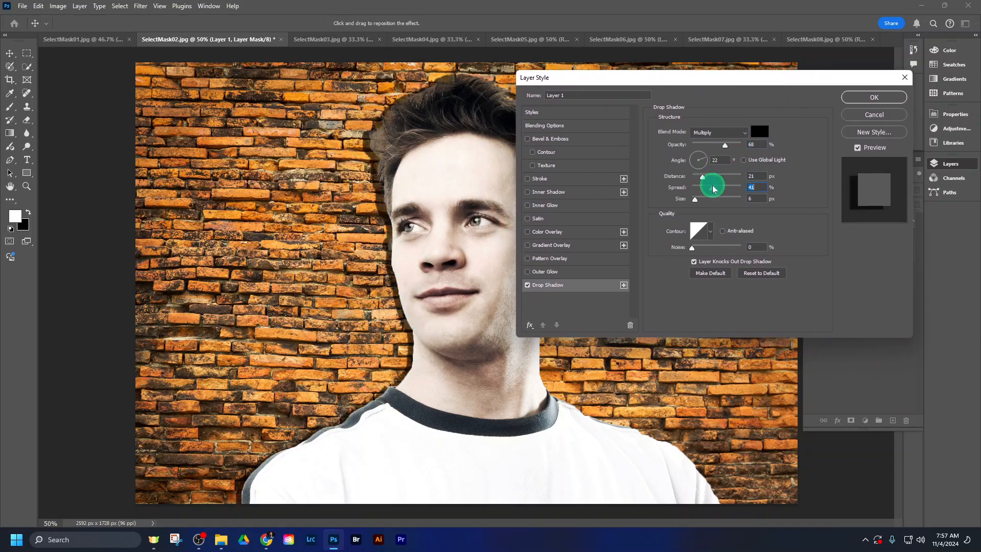
click(704, 200)
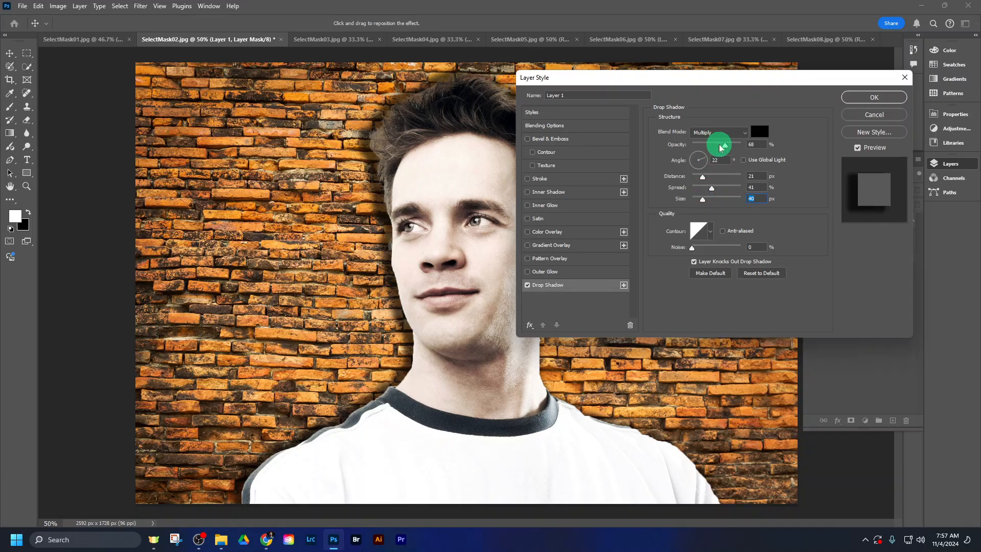
- Set the drop shadow's opacity to 57% and its angle to 42°, and apply the layer style
drag(720, 143, 721, 147)
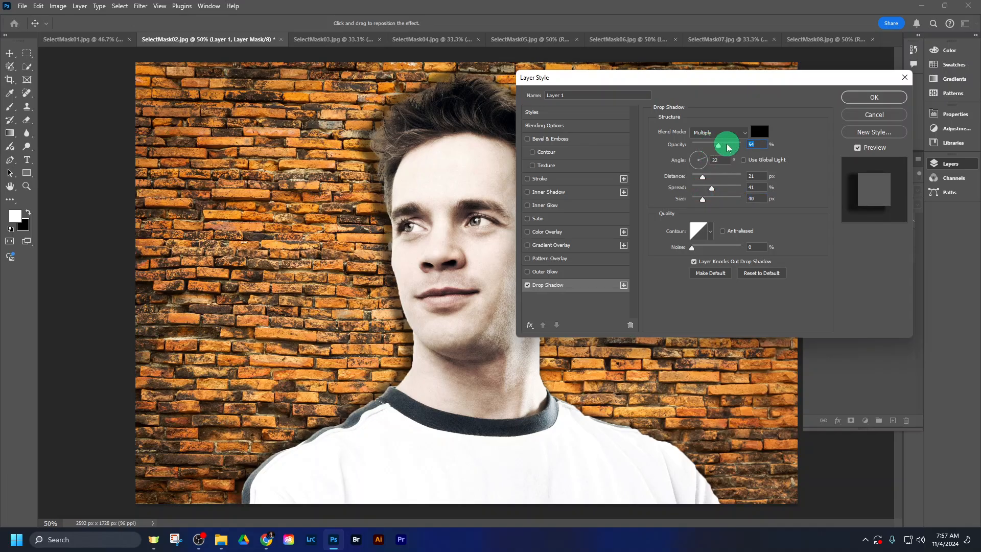
click(728, 148)
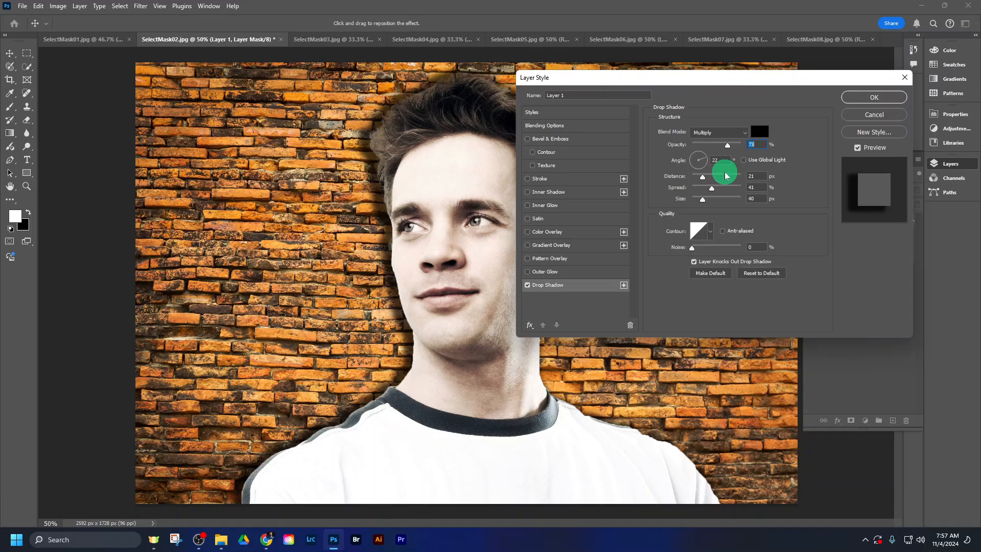
click(720, 144)
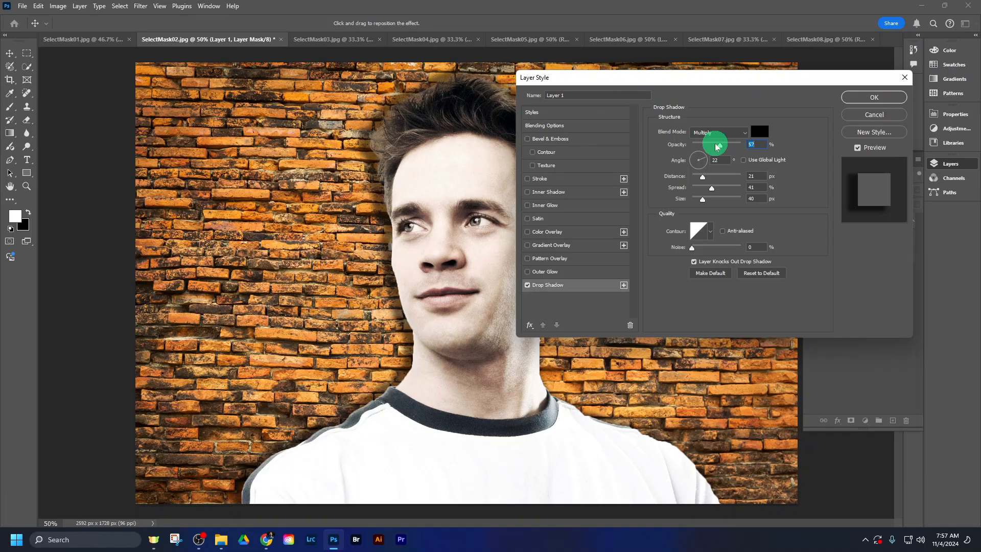
click(703, 165)
drag(704, 161, 702, 158)
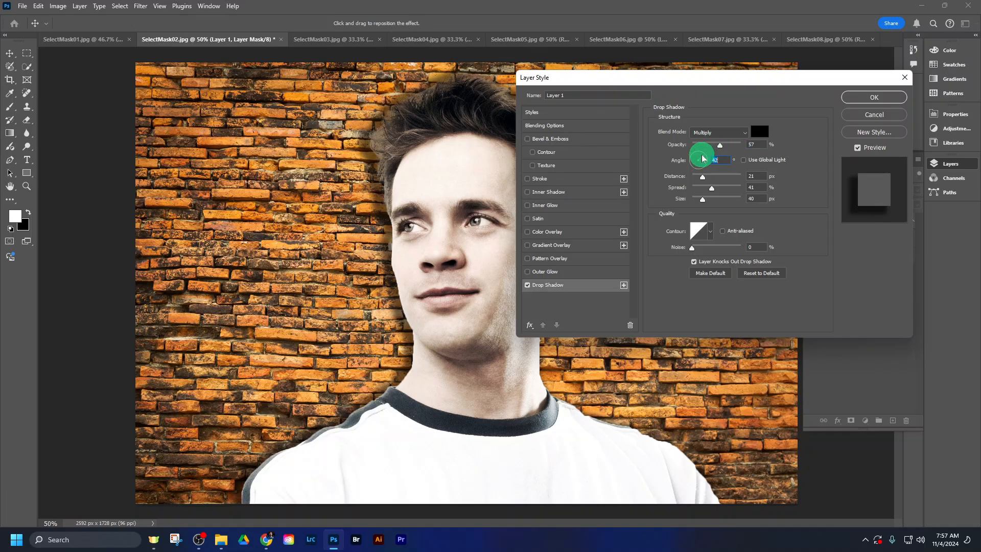
click(861, 98)
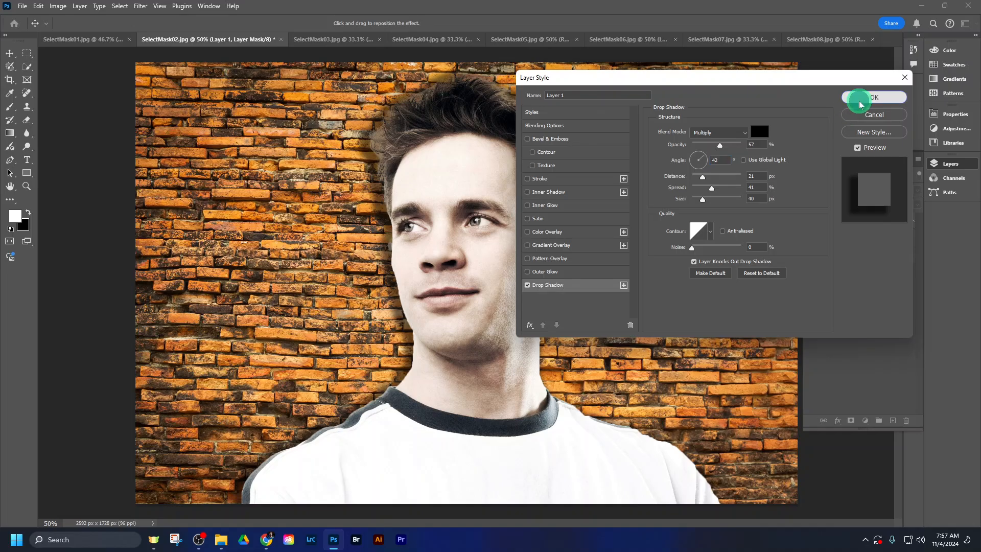
click(909, 163)
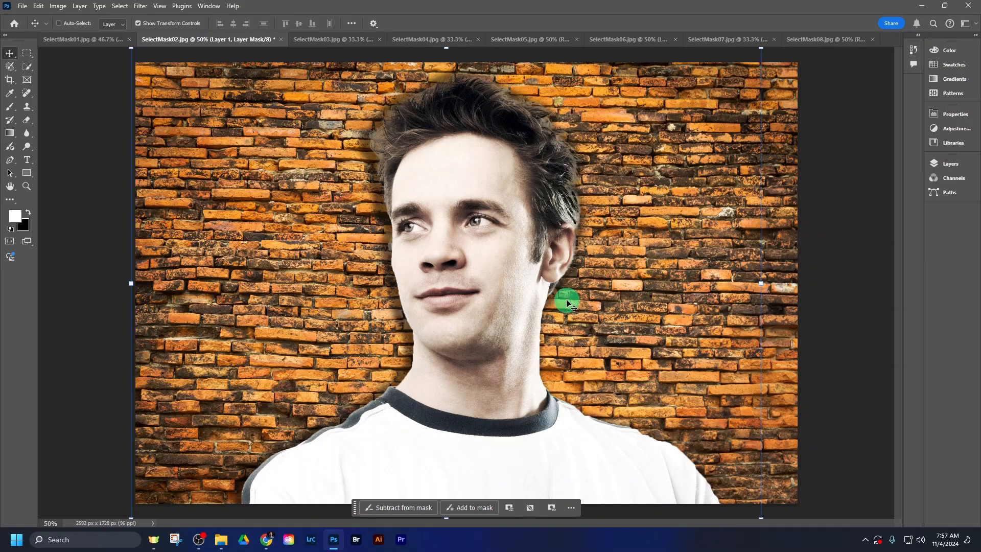
- Review the unused portraits and wall backgrounds among SelectMask03 to SelectMask08 and the finished woman composite in SelectMask06.jpg
click(431, 39)
click(710, 40)
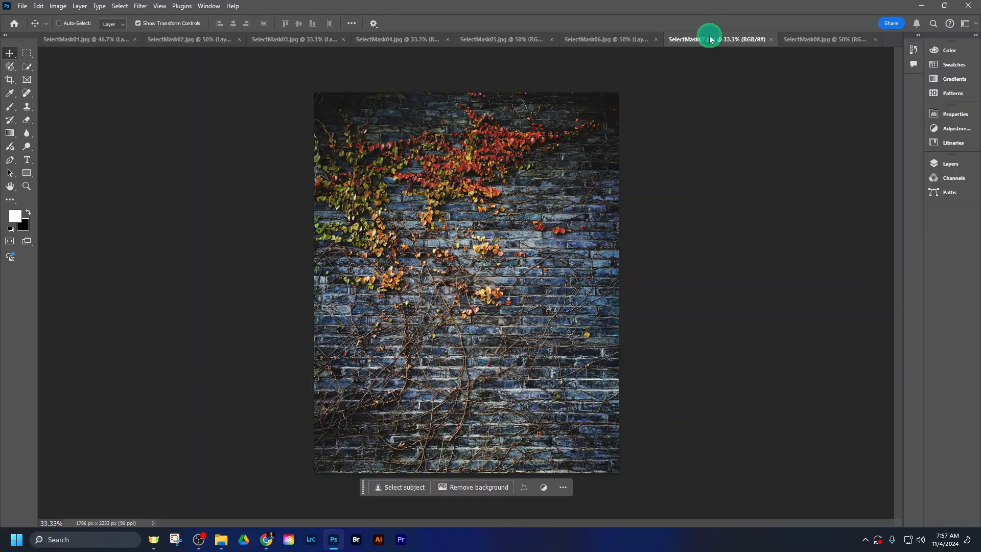
click(797, 39)
click(528, 48)
click(412, 39)
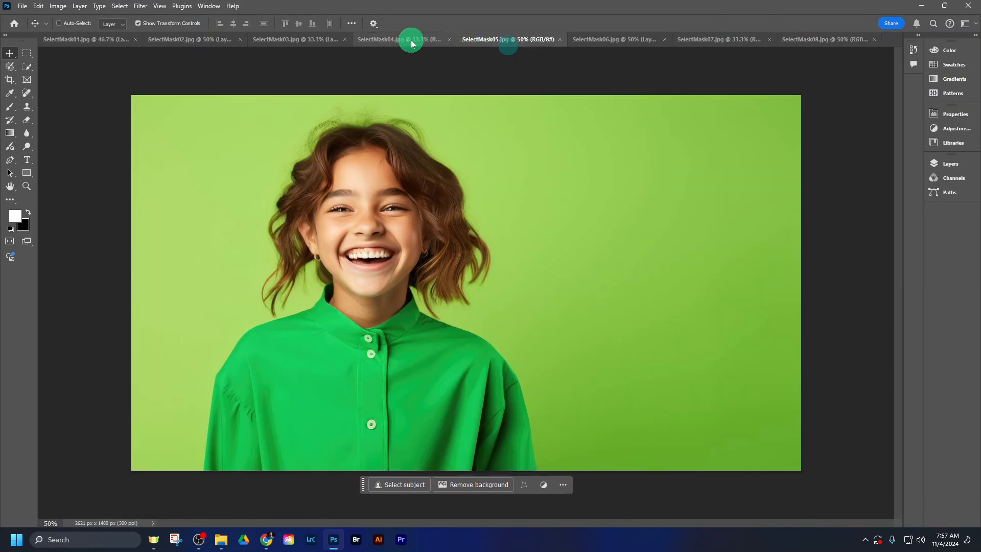
click(290, 41)
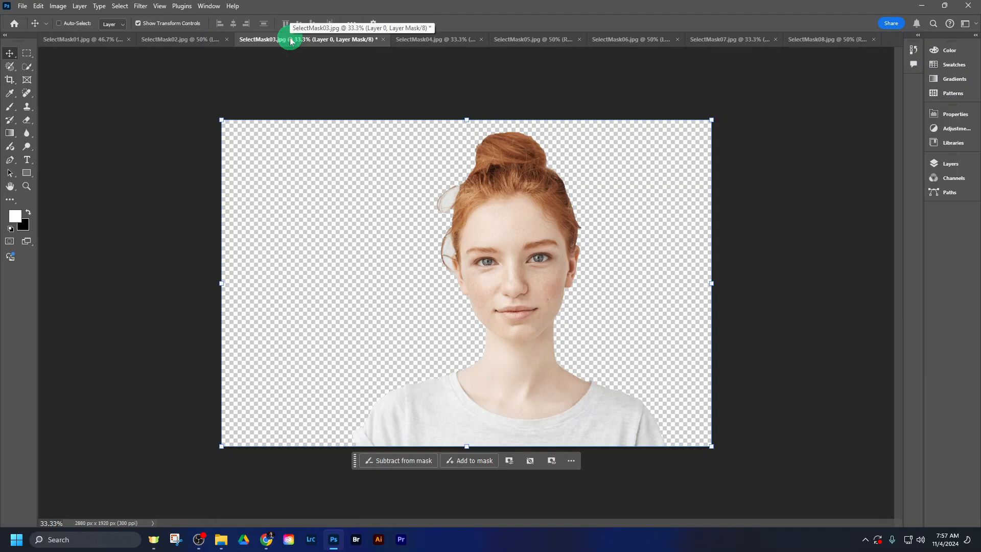
click(455, 256)
click(525, 41)
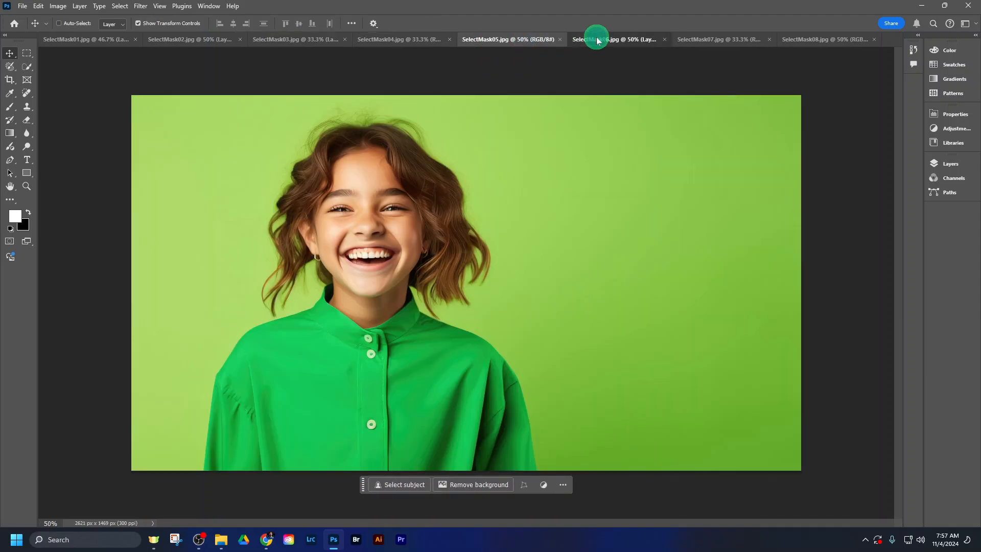
click(596, 39)
click(494, 202)
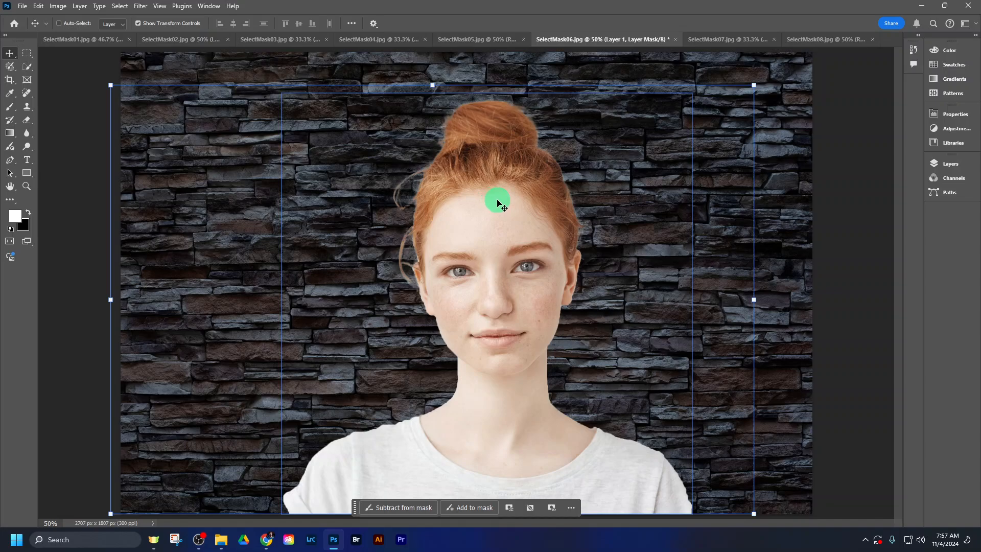
click(471, 220)
mouse_move(198, 544)
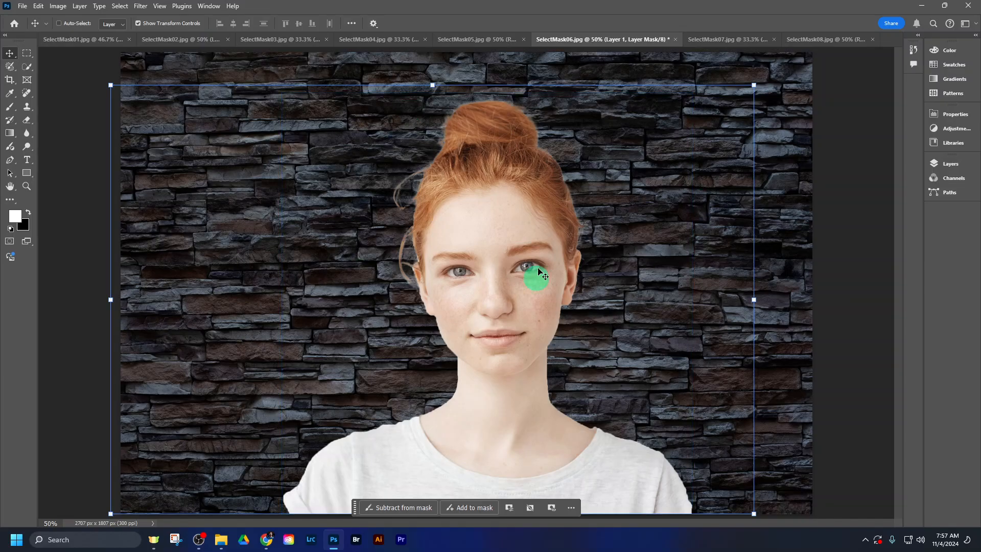
- Compare the cut-outs in SelectMask01 and SelectMask03 with the SelectMask02 and SelectMask06 composites, and switch to the assignment page in Chrome
click(184, 39)
click(82, 40)
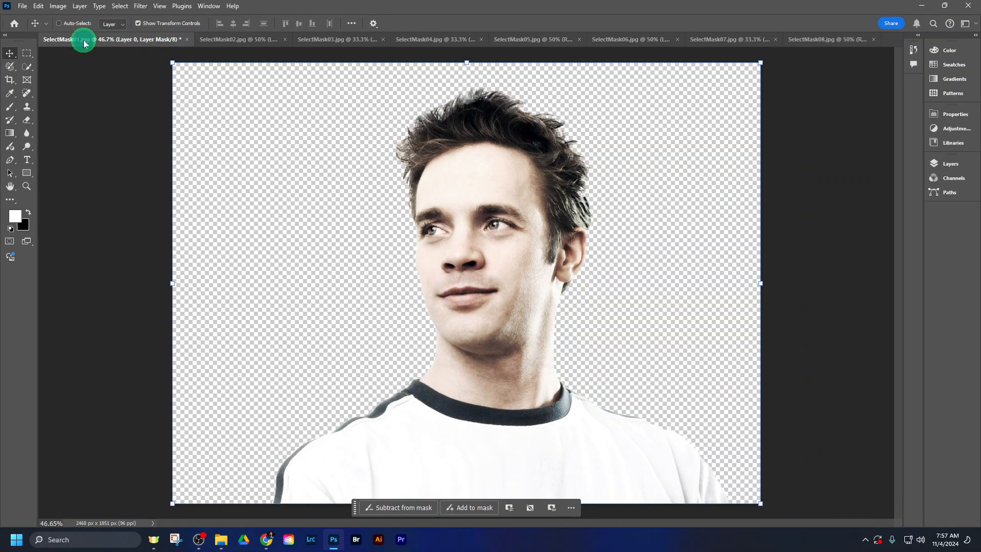
click(223, 40)
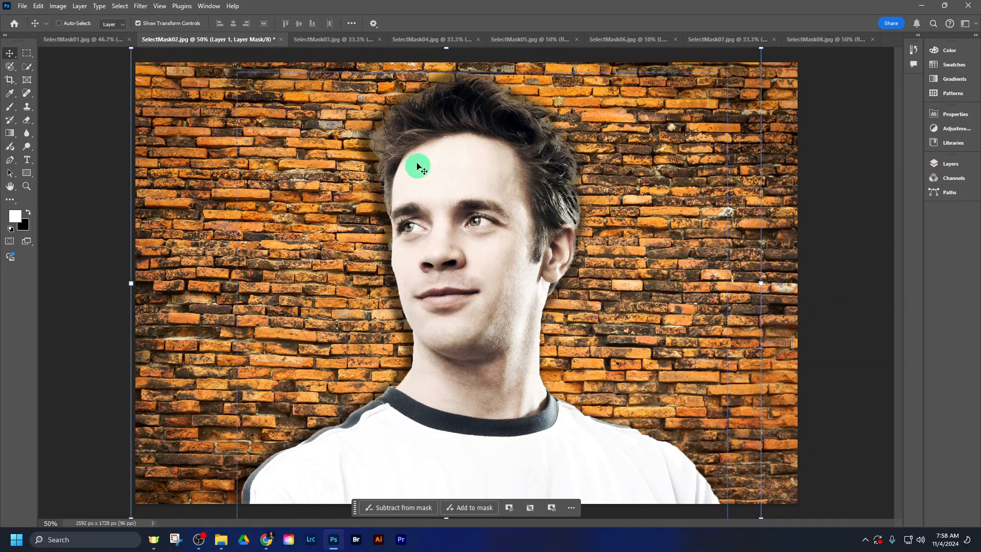
click(625, 39)
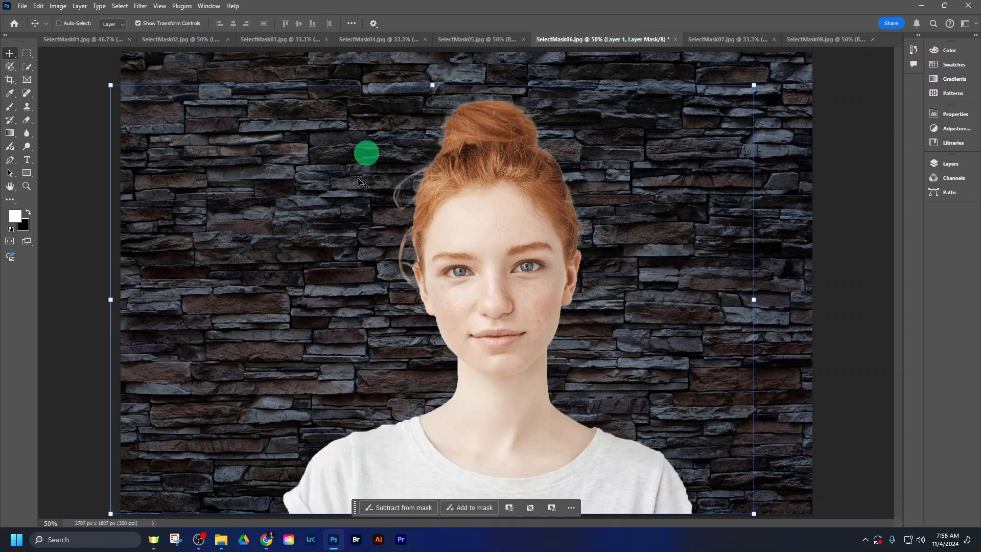
click(390, 39)
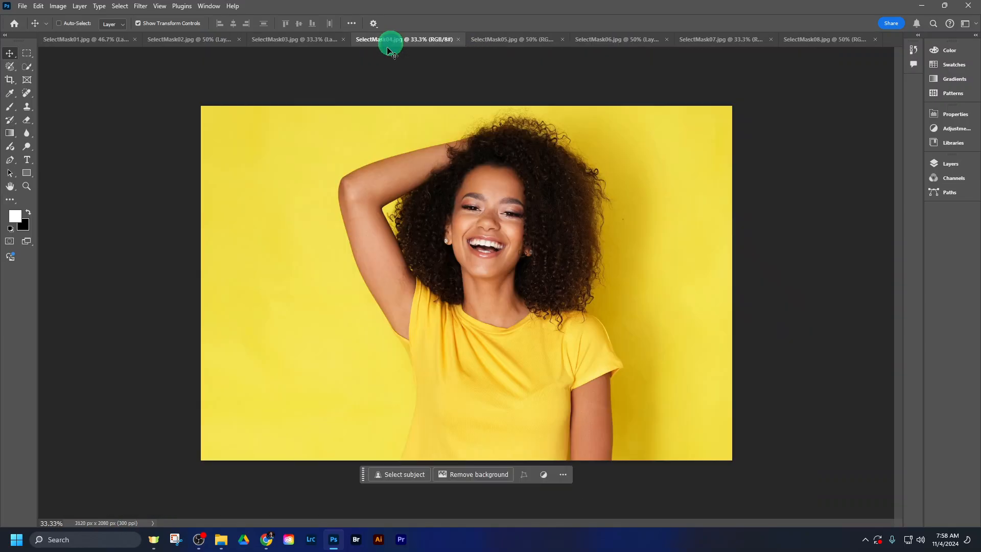
click(323, 46)
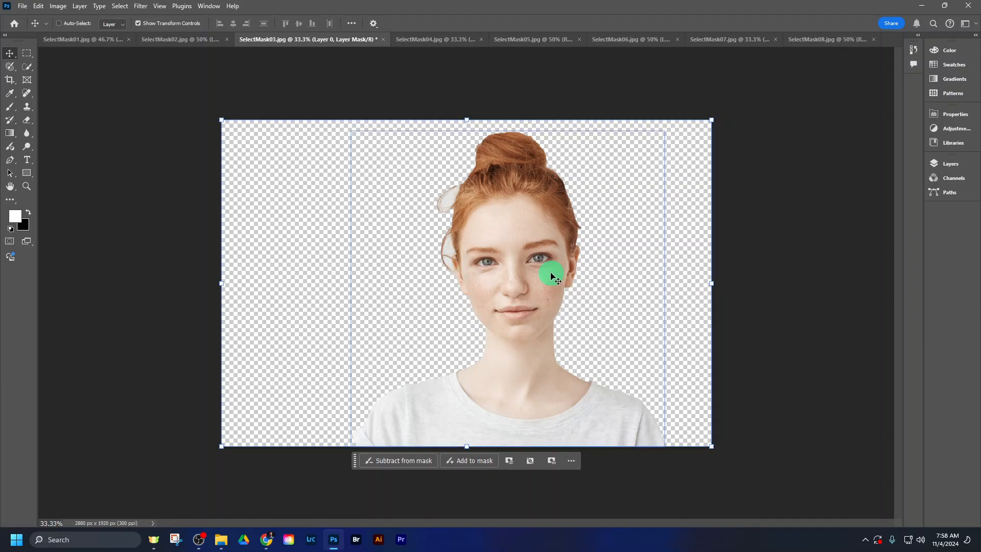
click(190, 39)
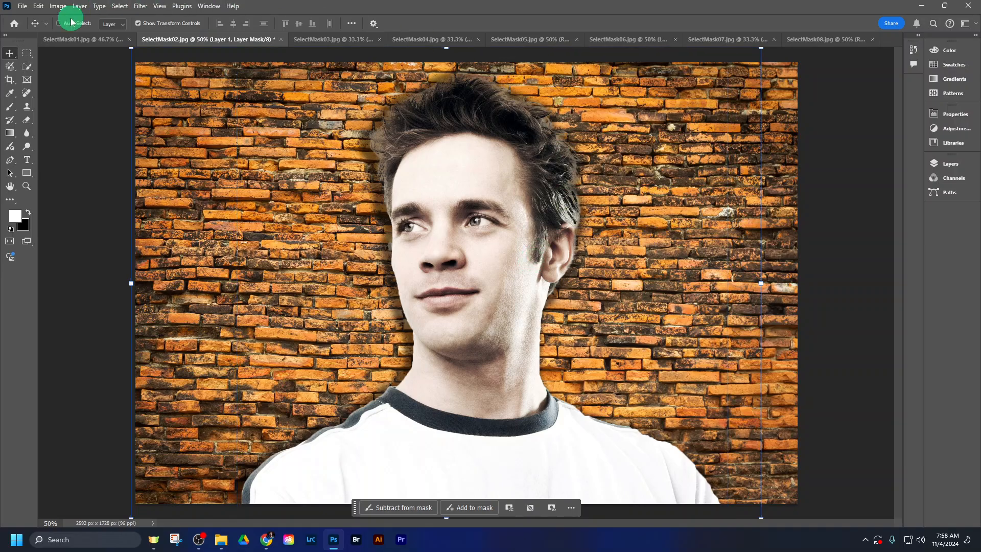
click(266, 539)
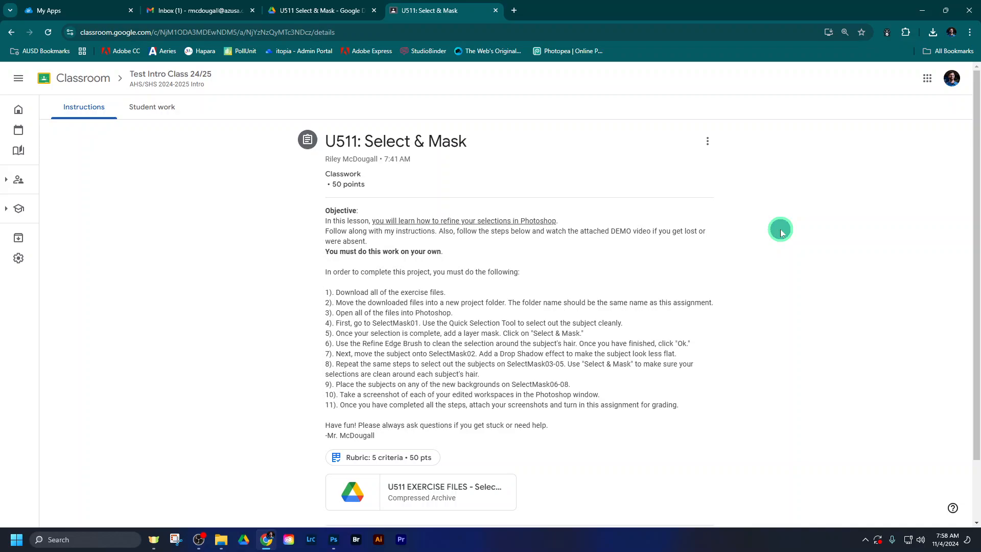